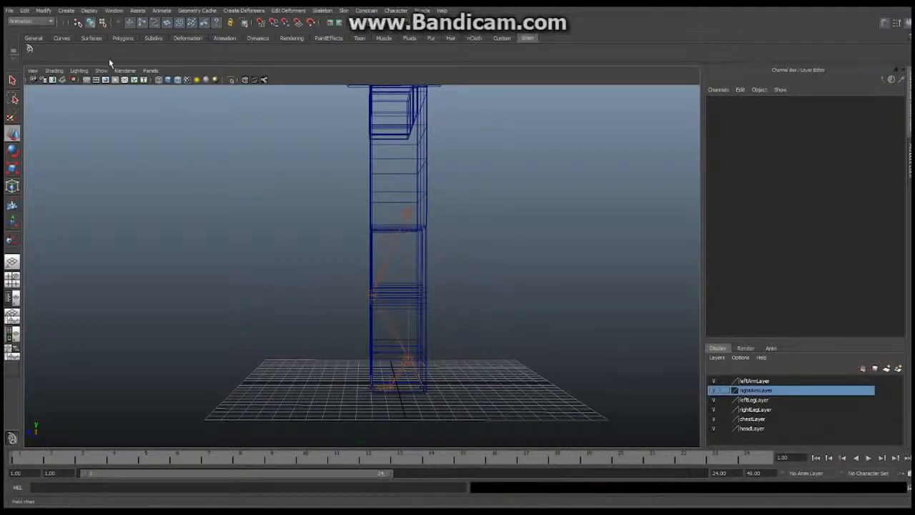
# Create an empty group and name it Toe_Ball_Ankle_NULL_L
pyautogui.click(25, 11)
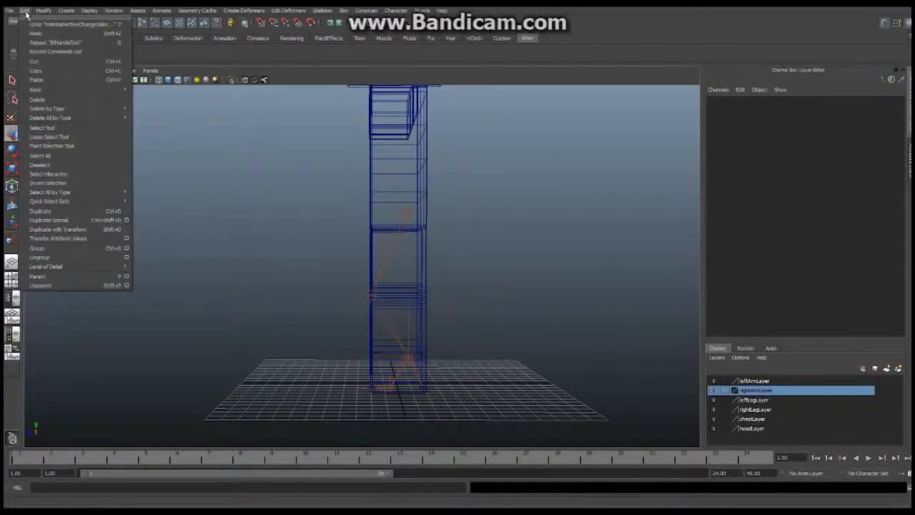
pyautogui.click(42, 249)
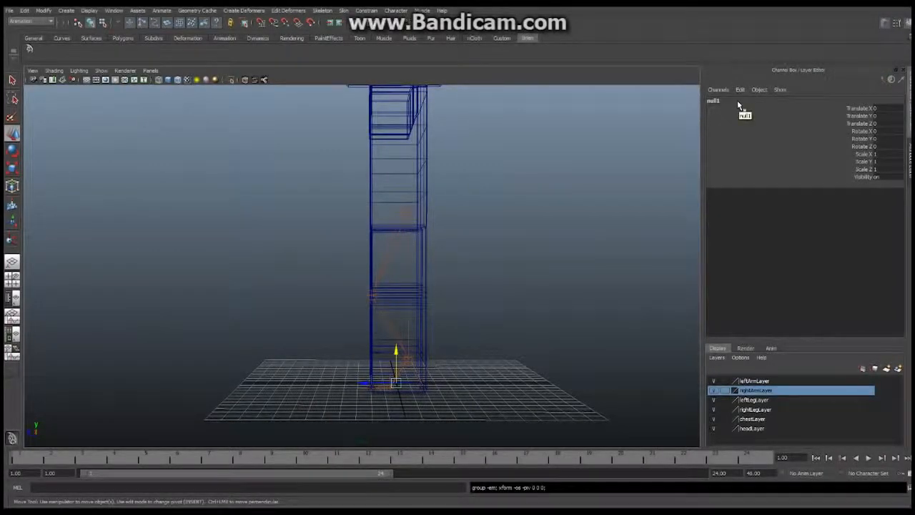
pyautogui.click(728, 101)
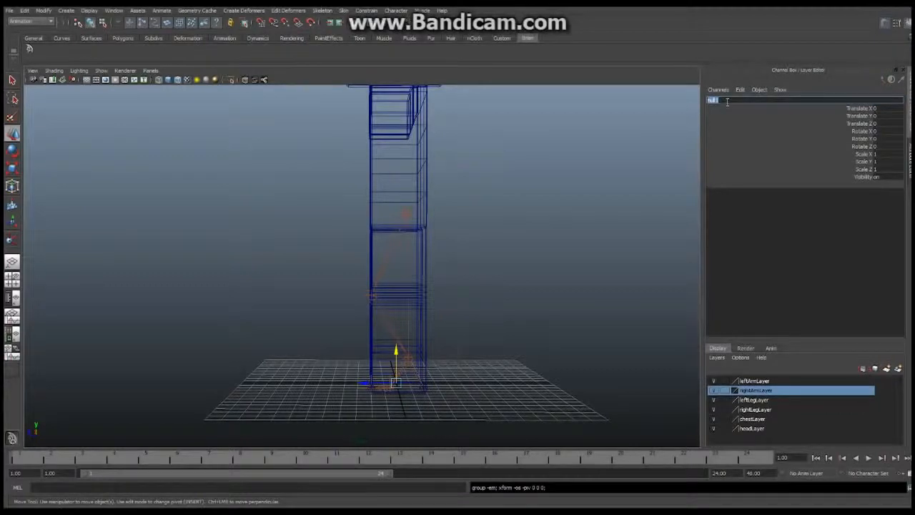
pyautogui.write('ri')
pyautogui.press('Return')
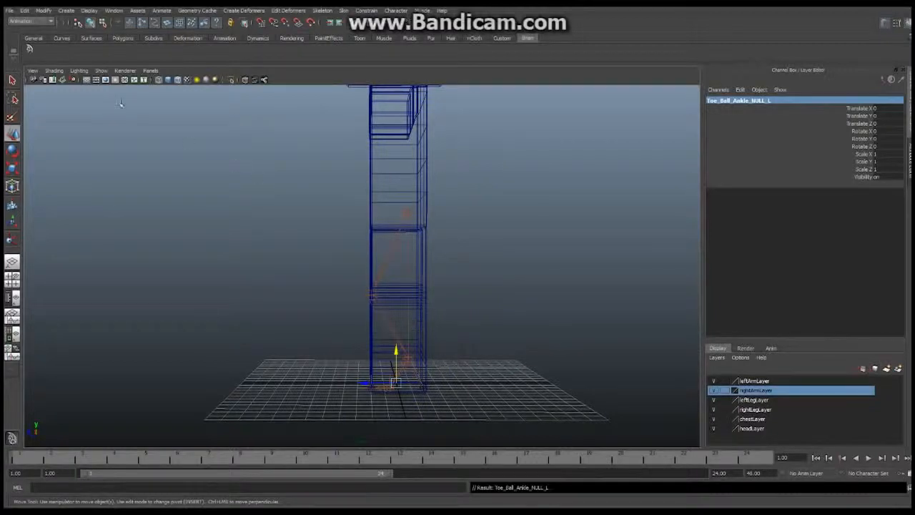
# With nothing selected, create a second empty group and name it Ball_Ankle_NULL_L
pyautogui.click(338, 289)
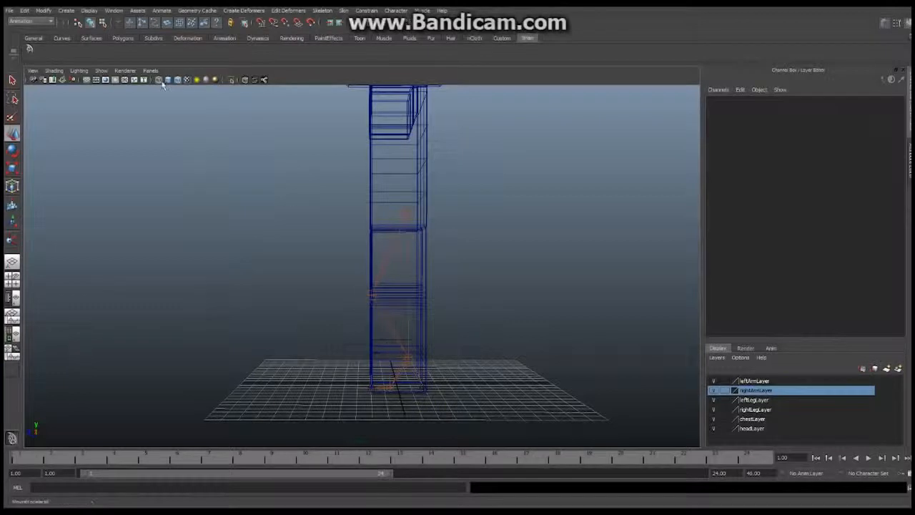
pyautogui.click(24, 10)
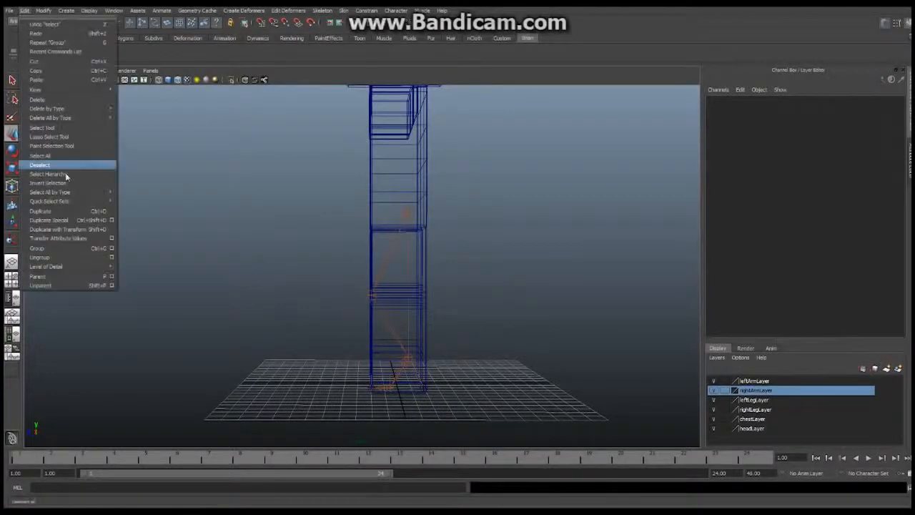
pyautogui.click(43, 249)
pyautogui.doubleClick(715, 100)
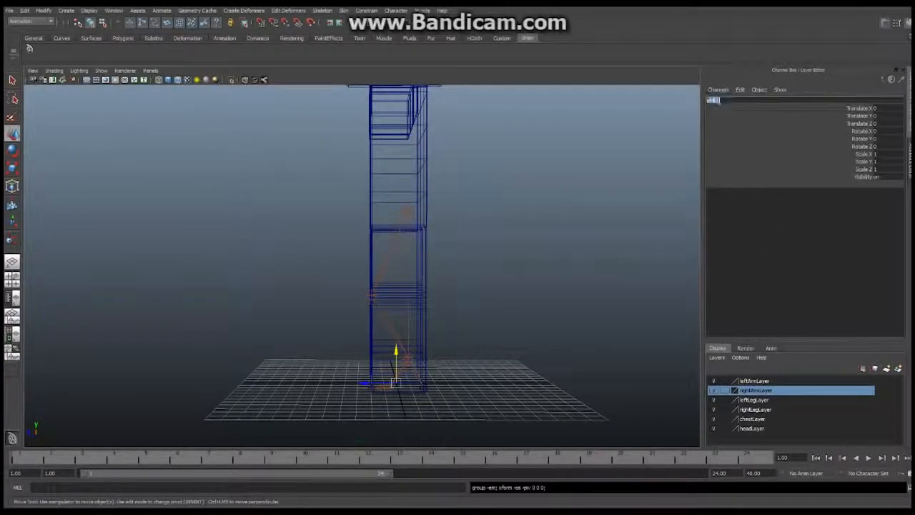
pyautogui.write('lef')
pyautogui.write('l_Ankle_N')
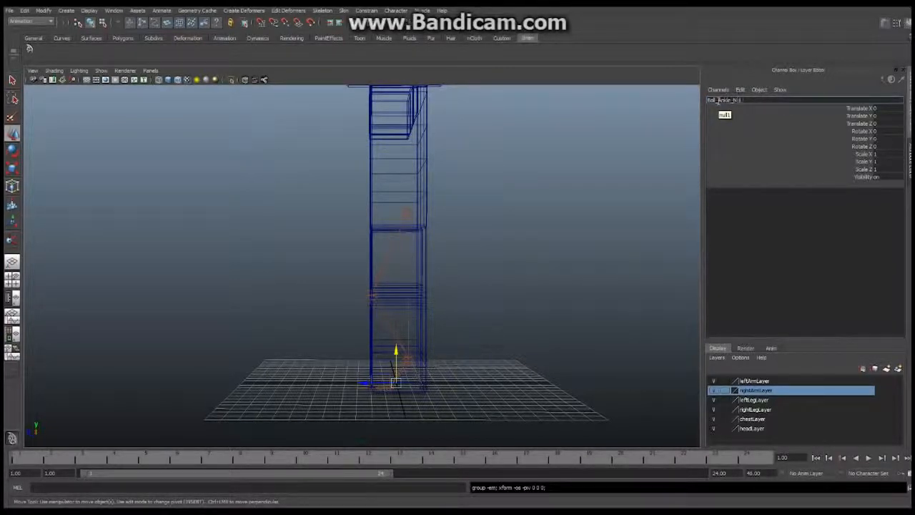
pyautogui.write('ULL_1')
pyautogui.press('Return')
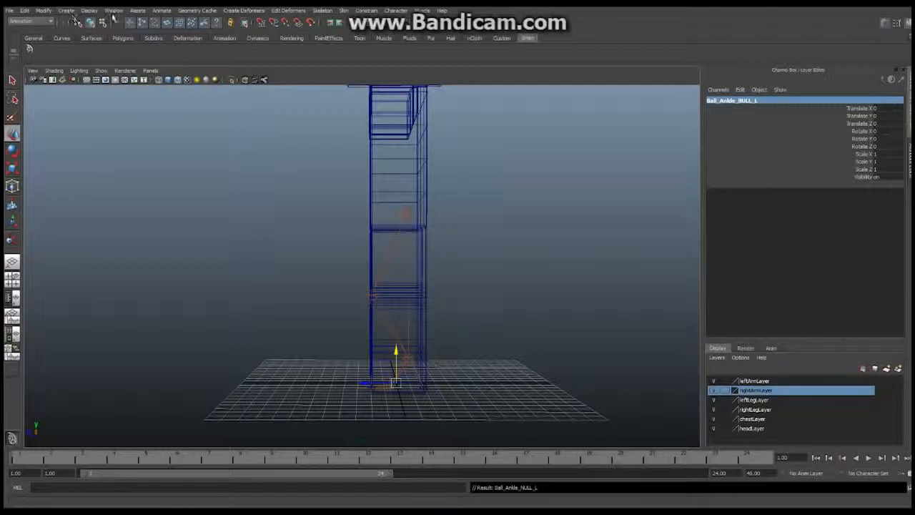
# Open the Outliner and point constrain Toe_Ball_Ankle_NULL_L to the toe joint bn_Toe_L on all axes, with maintain offset off
pyautogui.click(114, 11)
pyautogui.click(136, 79)
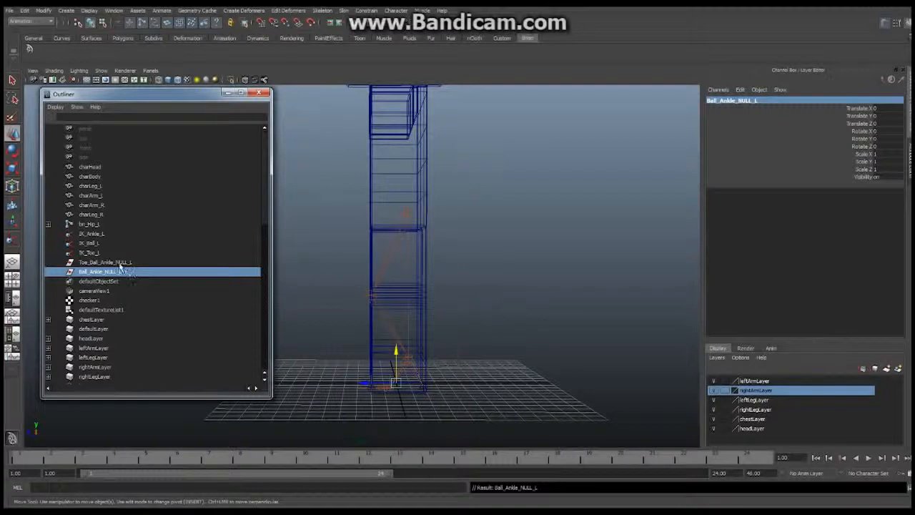
pyautogui.keyDown('alt'); pyautogui.moveTo(485, 303); pyautogui.dragTo(453, 327); pyautogui.keyUp('alt')
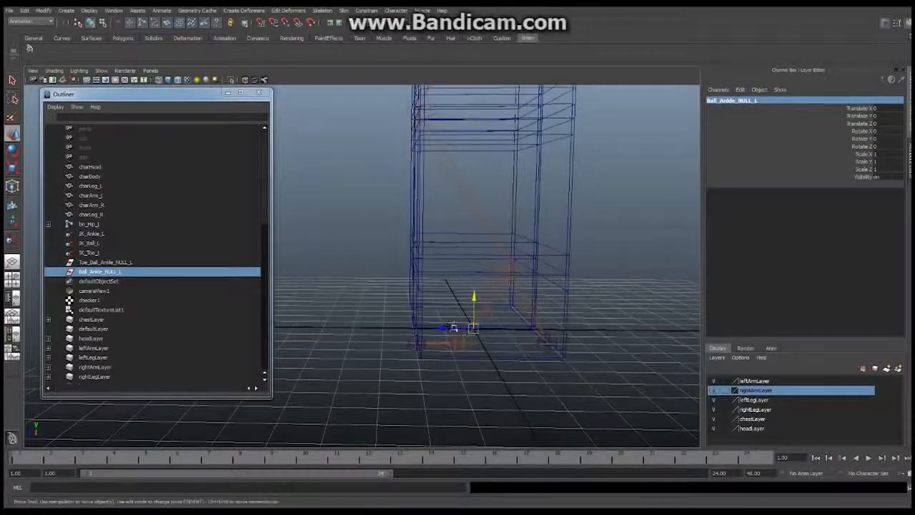
pyautogui.click(413, 348)
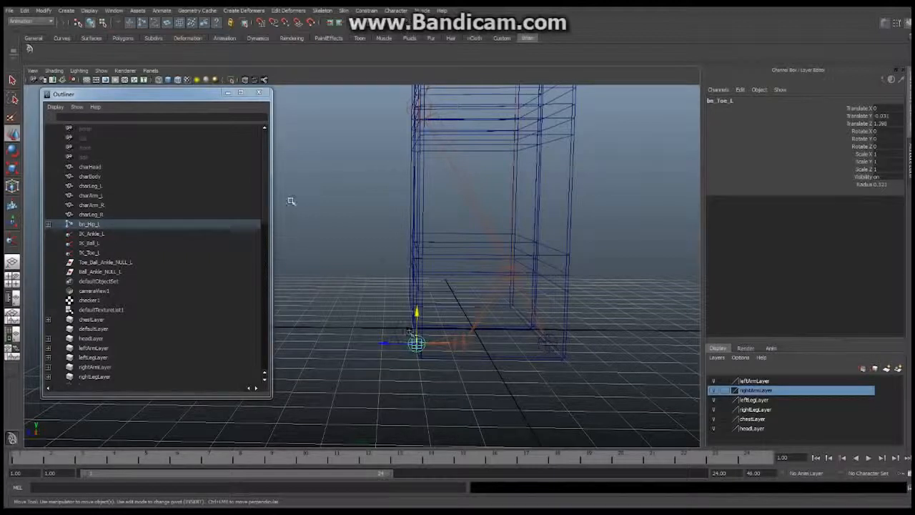
pyautogui.click(122, 263)
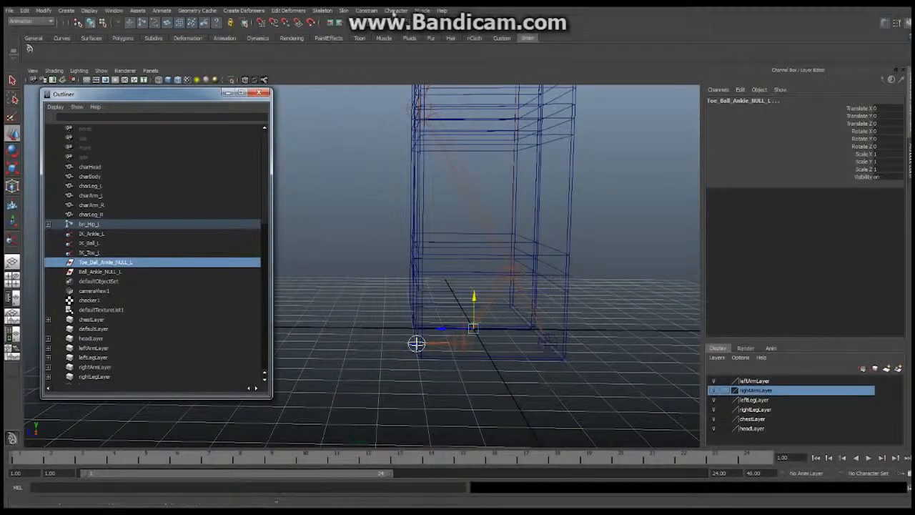
pyautogui.click(367, 11)
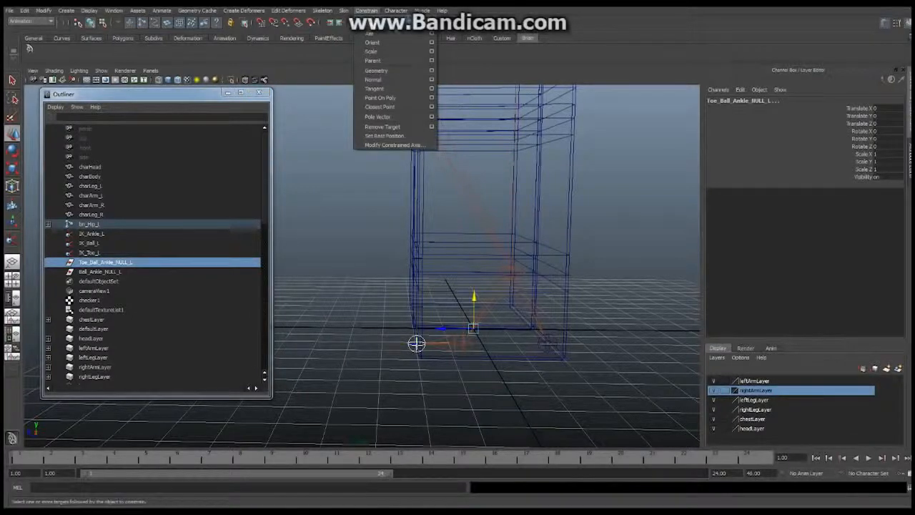
pyautogui.click(431, 24)
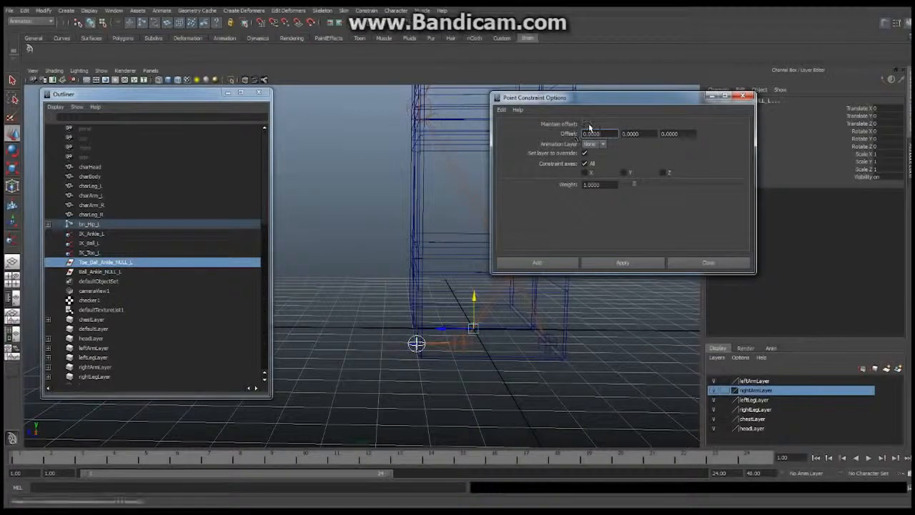
pyautogui.click(556, 263)
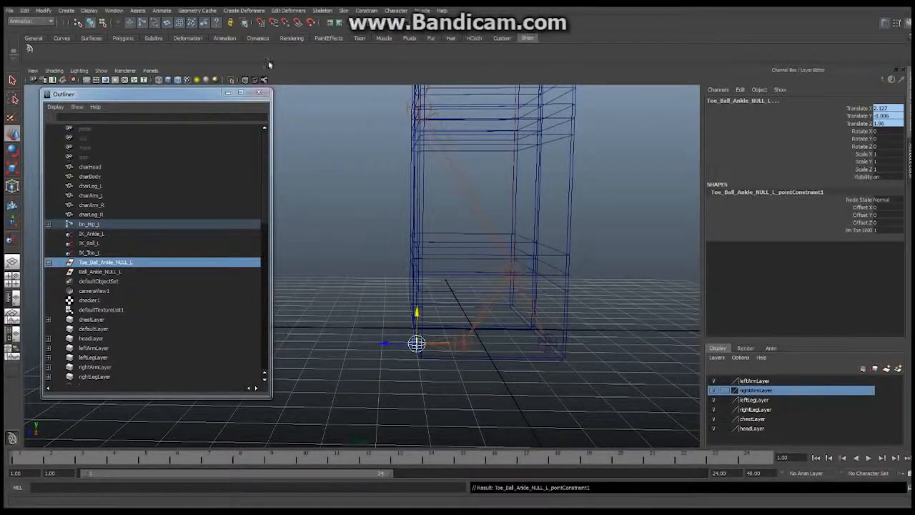
# Orient constrain Toe_Ball_Ankle_NULL_L to the toe joint on all axes, with maintain offset off
pyautogui.click(367, 11)
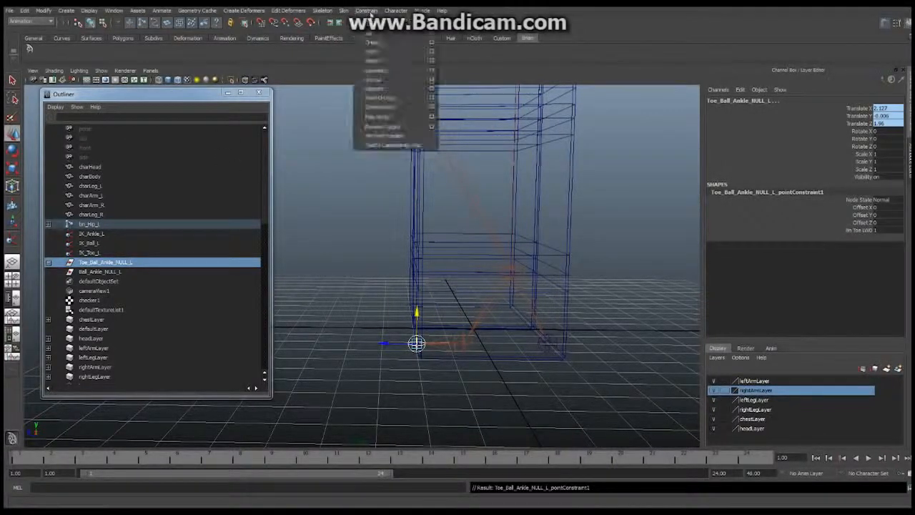
pyautogui.click(432, 42)
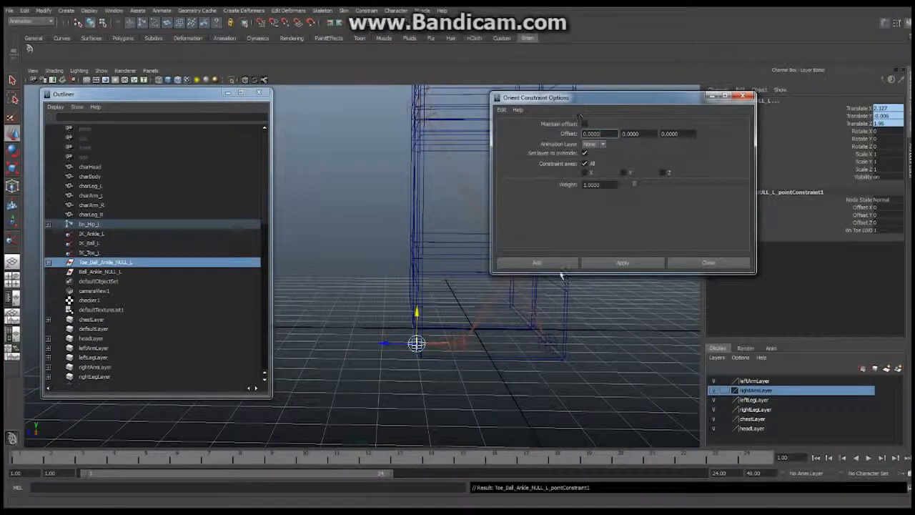
pyautogui.click(537, 263)
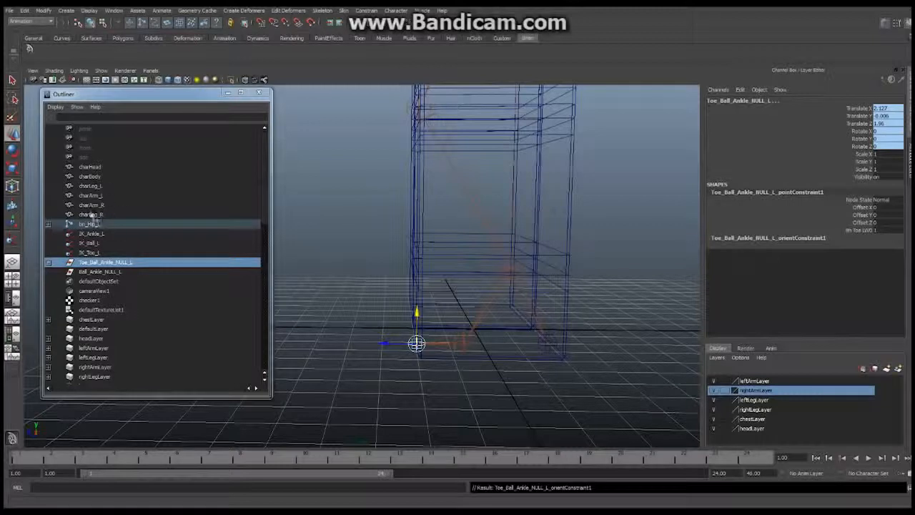
# Delete the point and orient constraints under Toe_Ball_Ankle_NULL_L
pyautogui.click(48, 262)
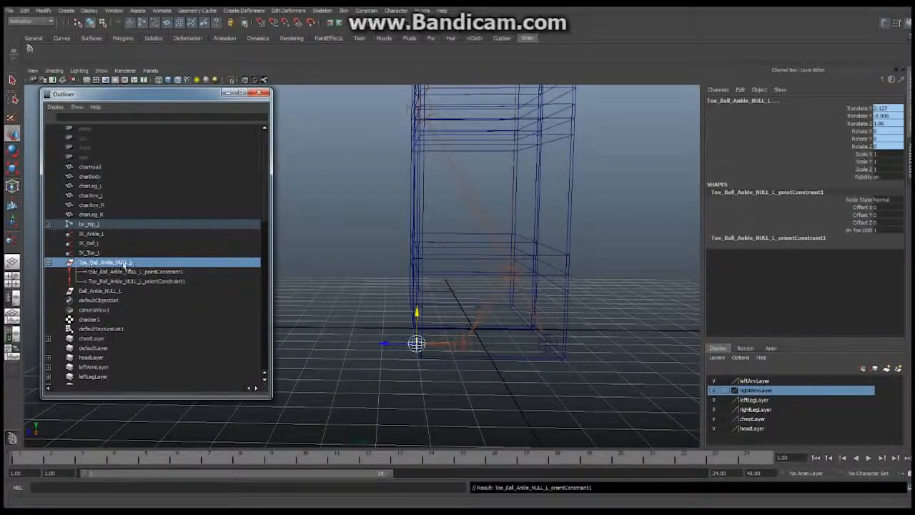
pyautogui.click(149, 273)
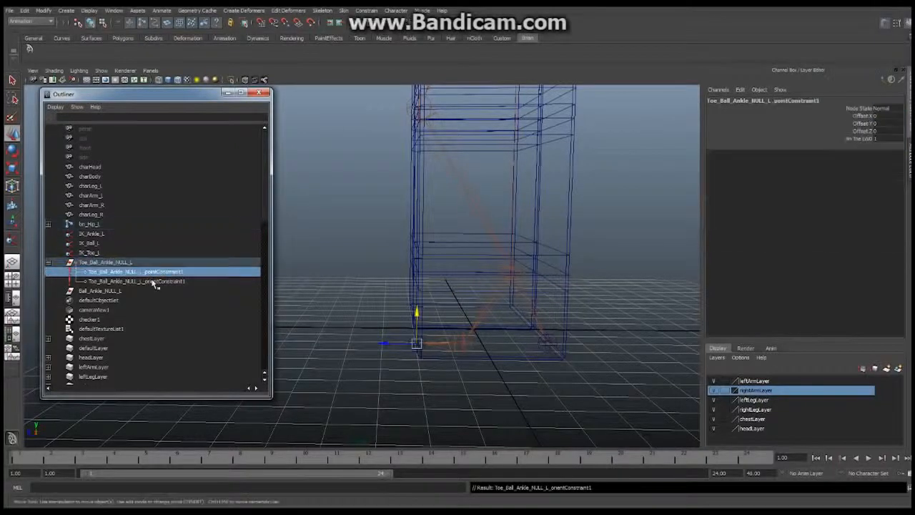
pyautogui.keyDown('ctrl'); pyautogui.click(161, 282); pyautogui.keyUp('ctrl')
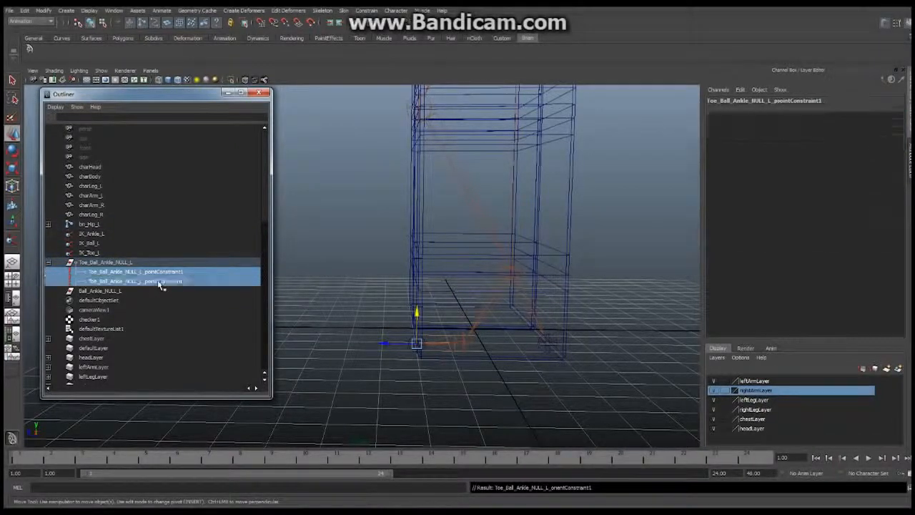
pyautogui.press('Delete')
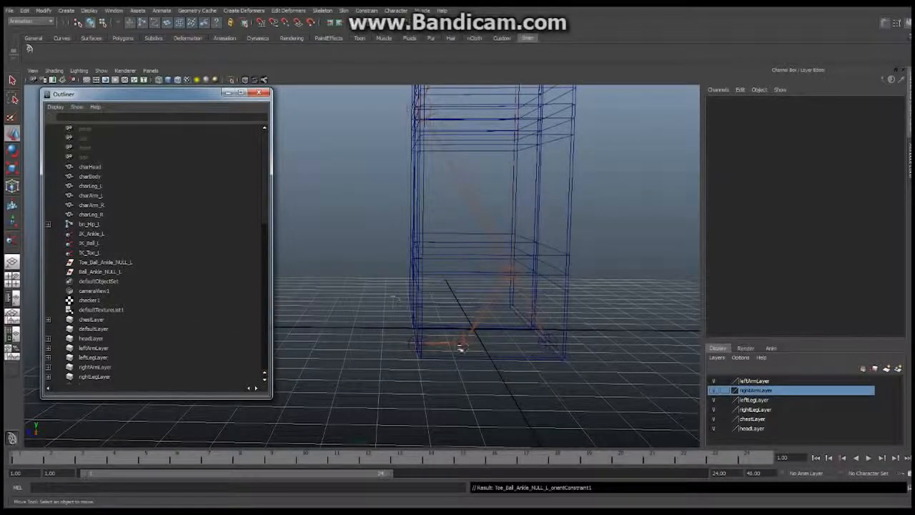
# Point and orient constrain Ball_Ankle_NULL_L to the ball joint bn_Ball_L
pyautogui.click(468, 347)
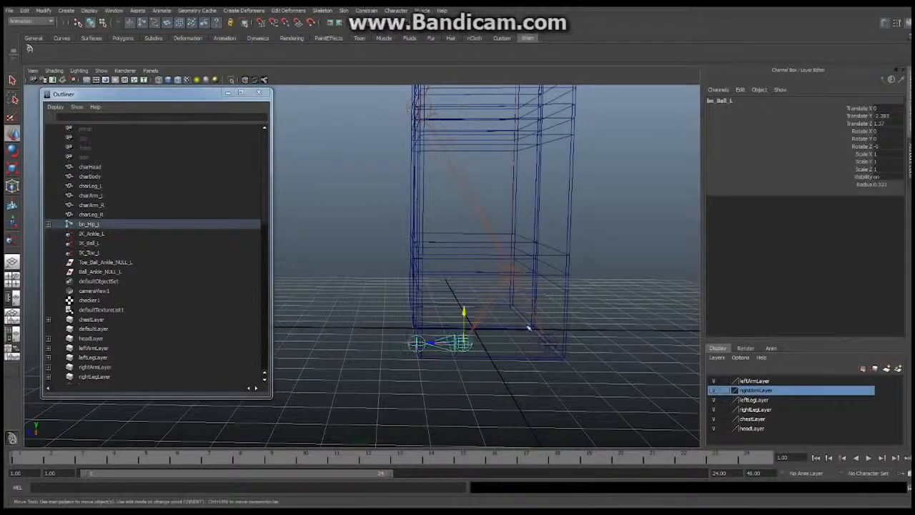
pyautogui.click(111, 272)
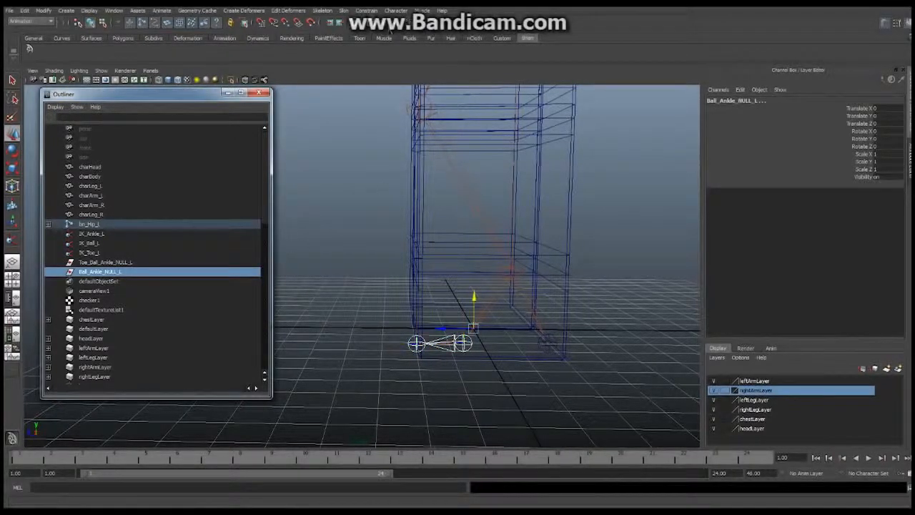
pyautogui.click(366, 10)
pyautogui.click(375, 34)
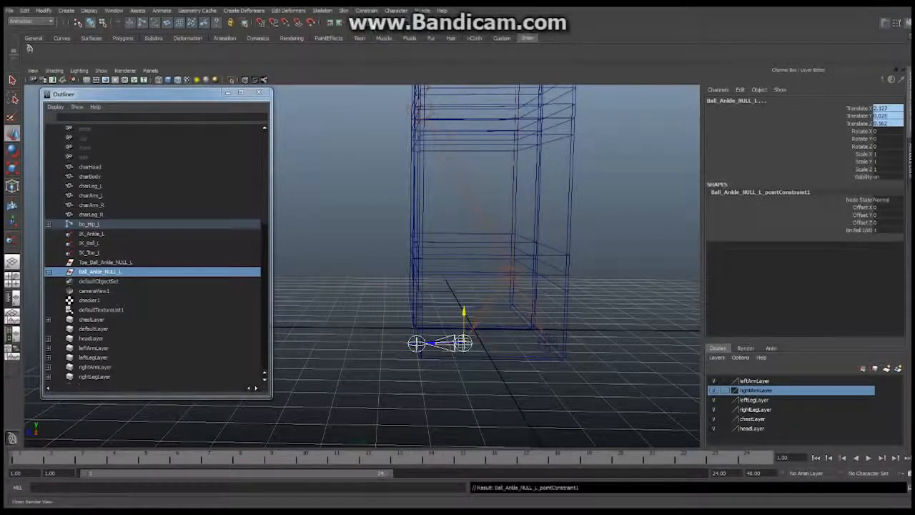
pyautogui.click(366, 10)
pyautogui.click(379, 52)
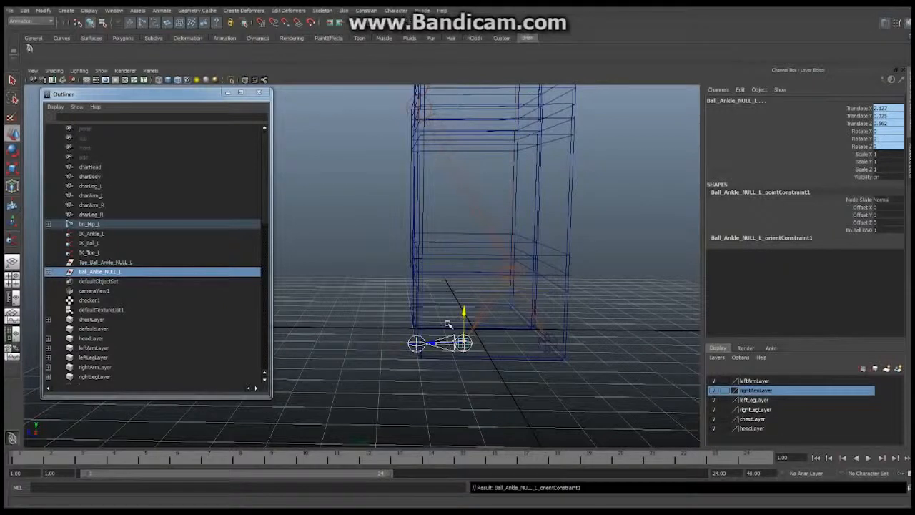
# Delete the point and orient constraints under Ball_Ankle_NULL_L
pyautogui.click(48, 272)
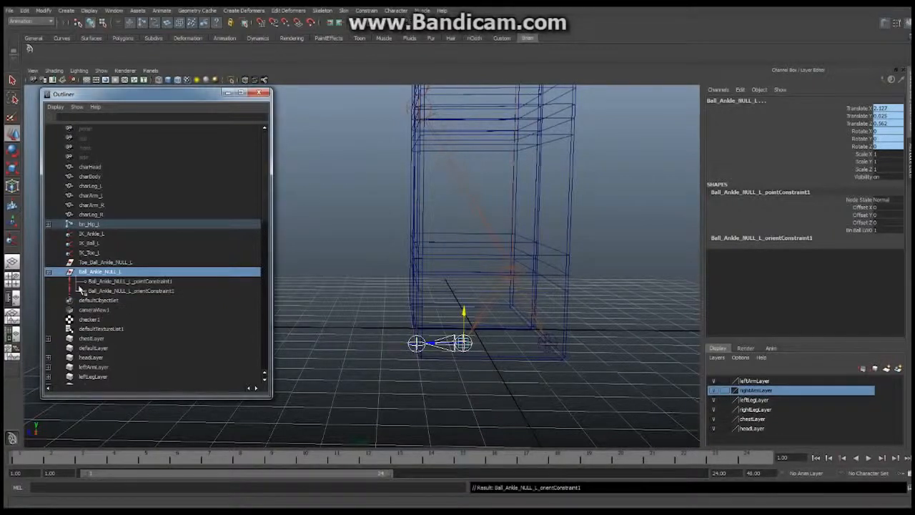
pyautogui.click(131, 284)
pyautogui.keyDown('shift'); pyautogui.click(148, 293); pyautogui.keyUp('shift')
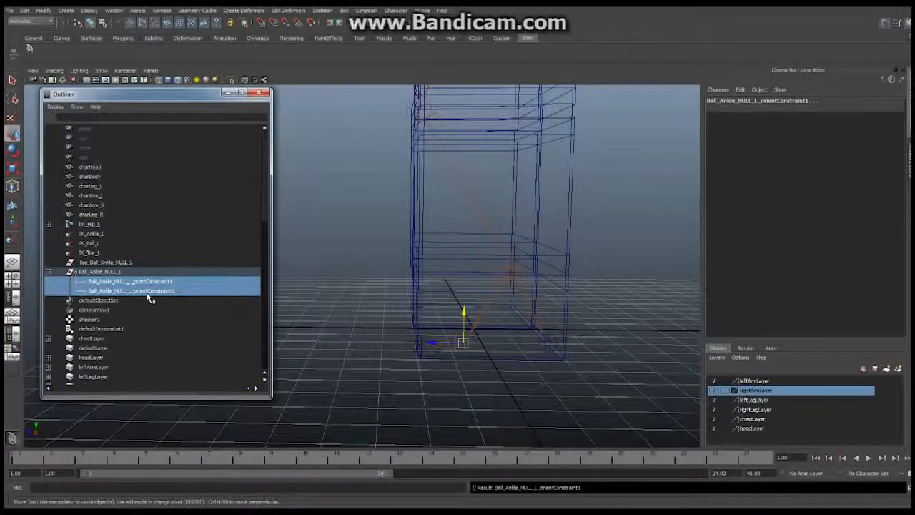
pyautogui.press('Delete')
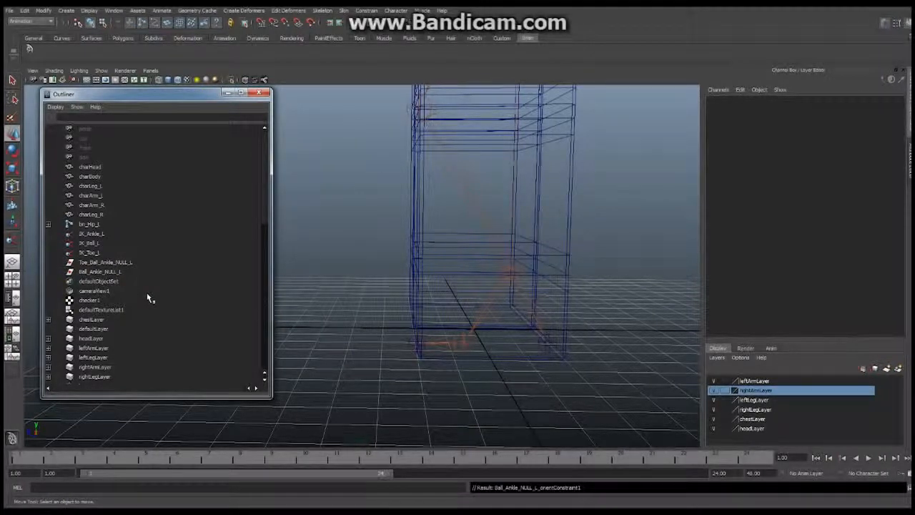
# Duplicate Toe_Ball_Ankle_NULL_L and rename the copy as Foot_Rock_NULL_L
pyautogui.click(126, 264)
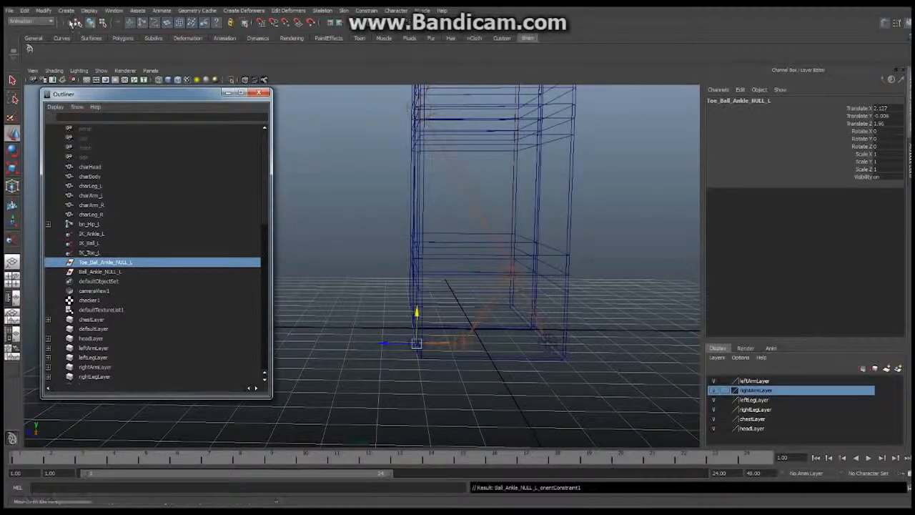
pyautogui.click(24, 10)
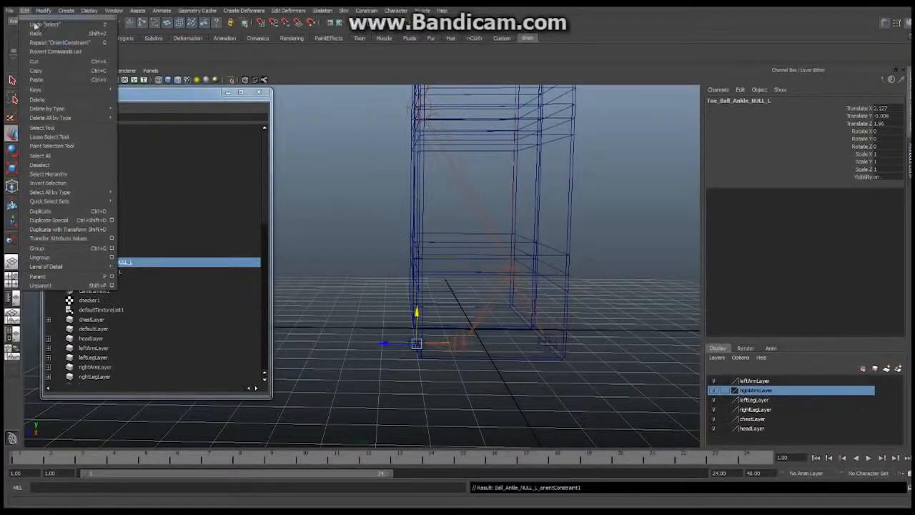
pyautogui.click(56, 215)
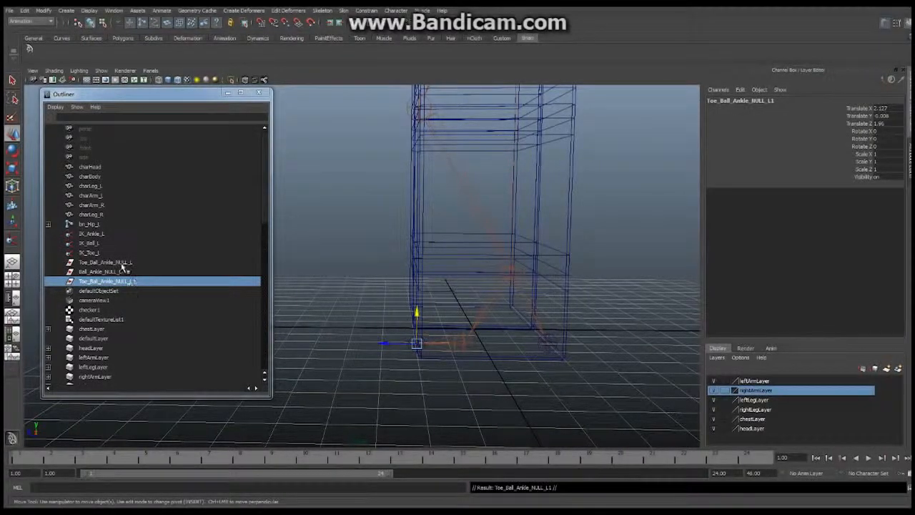
pyautogui.doubleClick(750, 100)
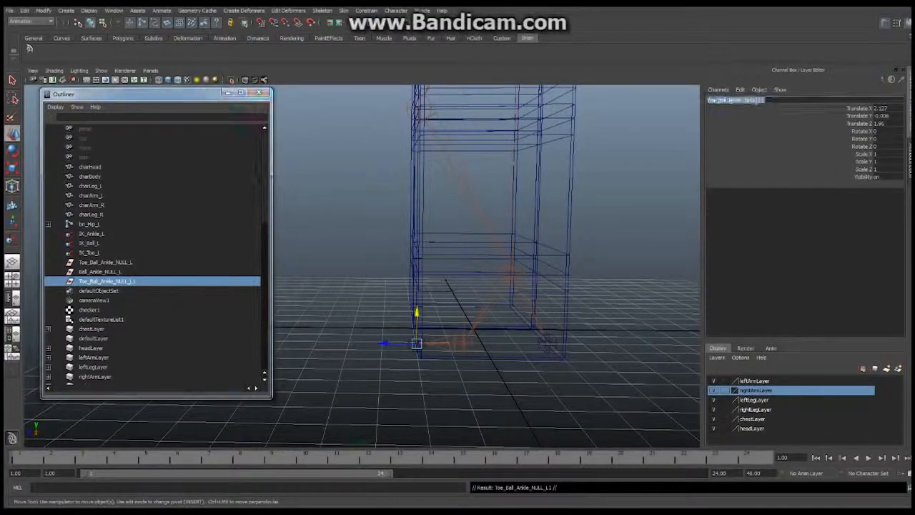
pyautogui.write('FO')
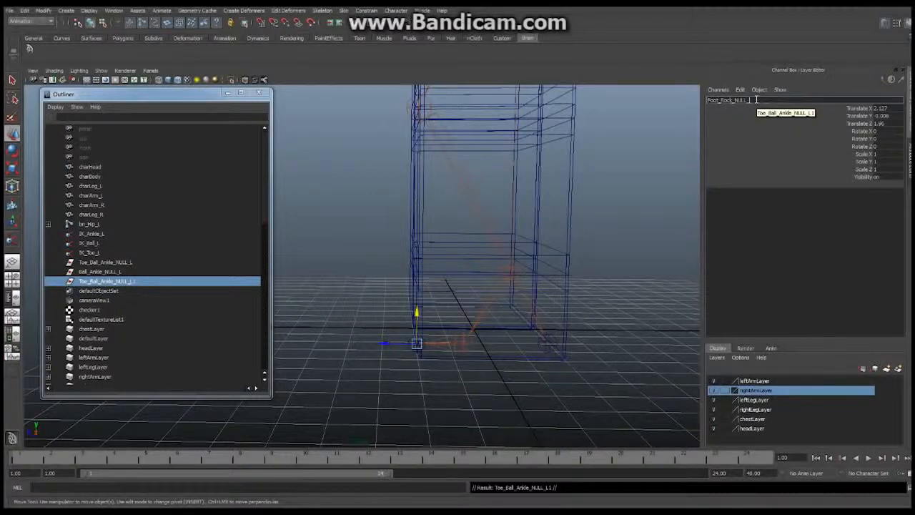
pyautogui.press('Return')
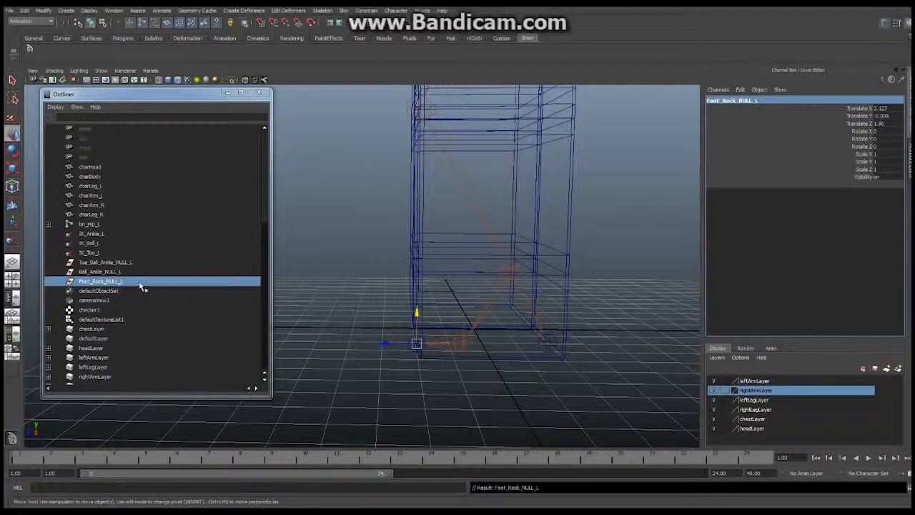
# Parent Foot_Rock_NULL_L under Toe_Ball_Ankle_NULL_L in the Outliner hierarchy
pyautogui.click(113, 282)
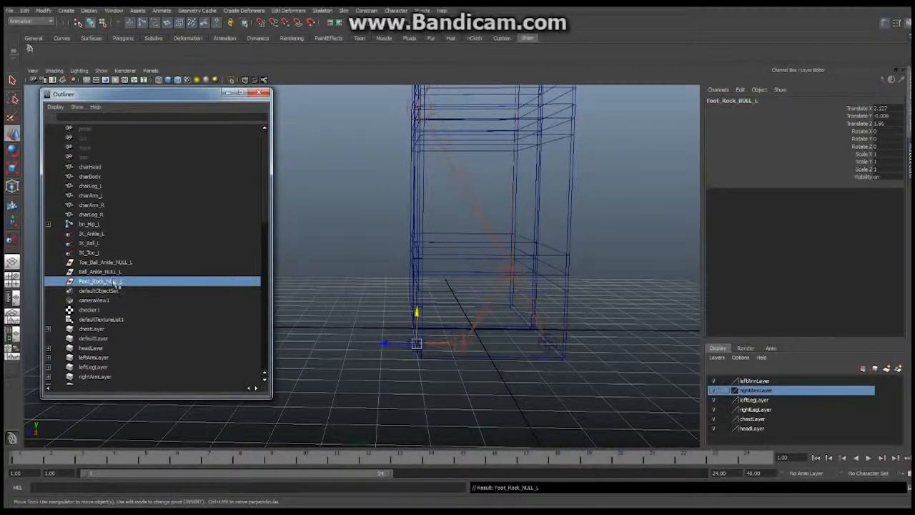
pyautogui.moveTo(98, 267); pyautogui.dragTo(103, 279, button='middle')
pyautogui.moveTo(105, 286); pyautogui.dragTo(108, 263, button='middle')
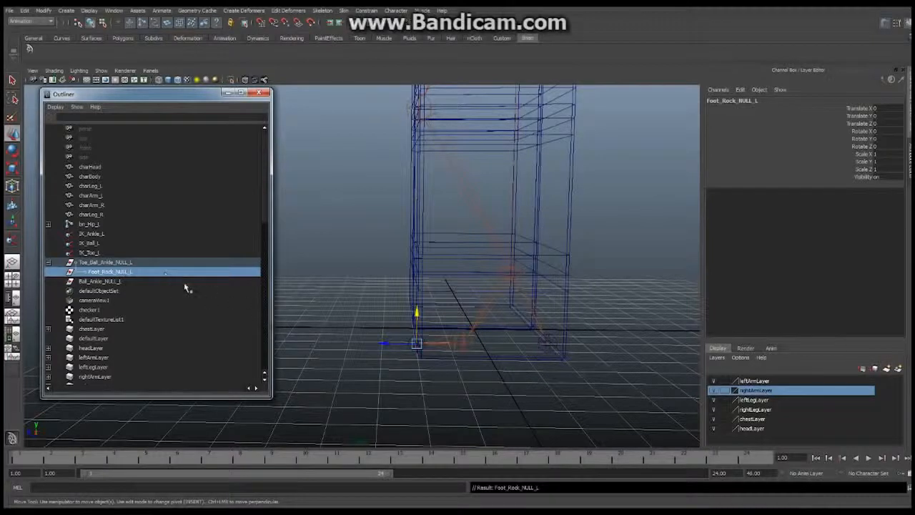
# Duplicate Ball_Ankle_NULL_L and rename the copy as Toe_Rotator_NULL_L
pyautogui.click(105, 282)
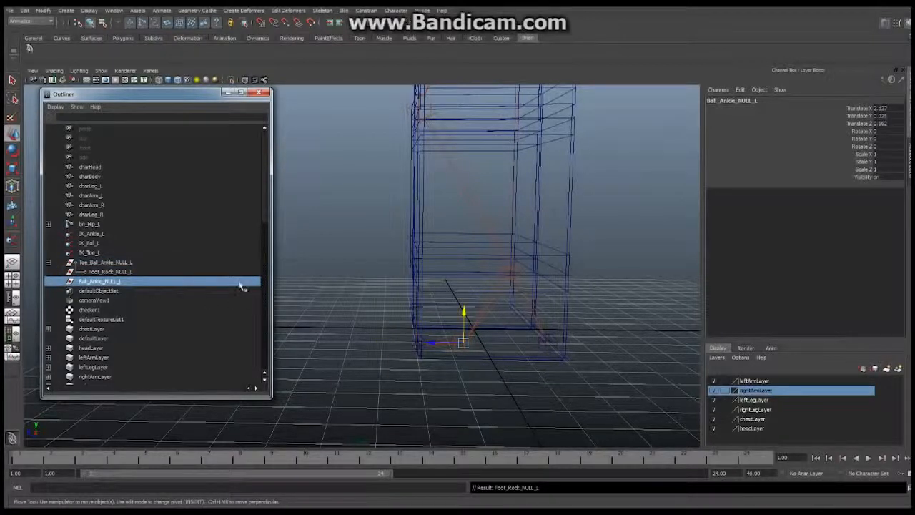
pyautogui.click(25, 11)
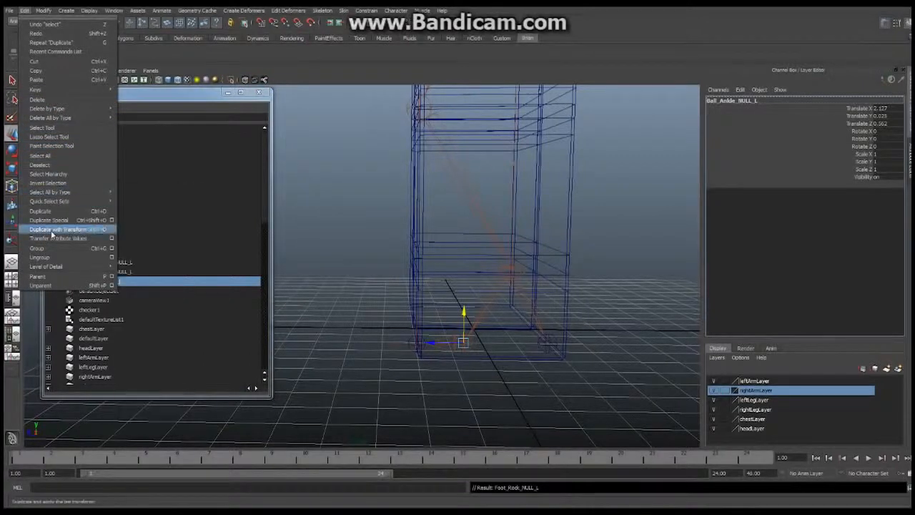
pyautogui.click(42, 211)
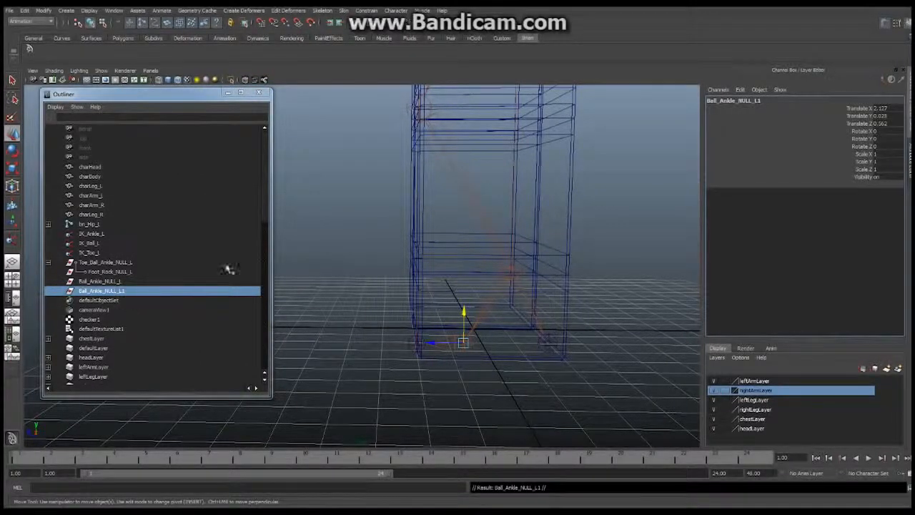
pyautogui.click(756, 102)
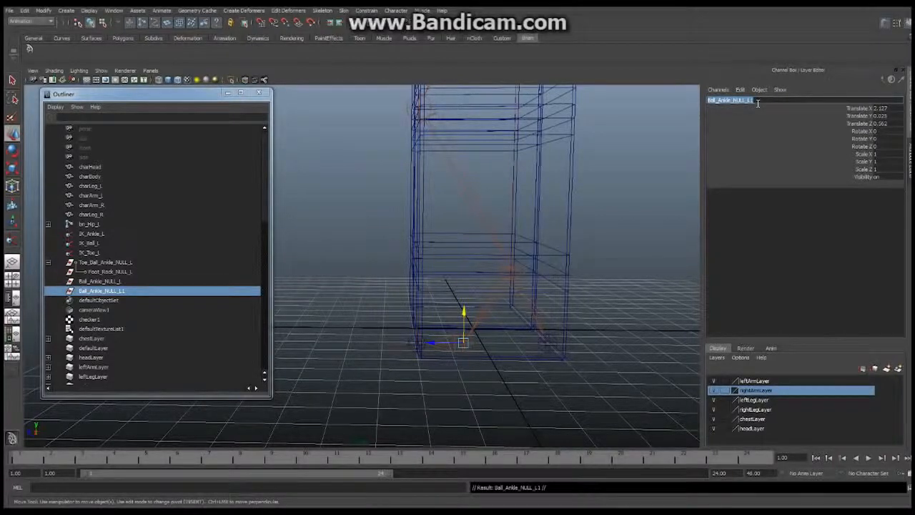
pyautogui.write('Toe_')
pyautogui.write('Ball')
pyautogui.write('ator')
pyautogui.write('_NULL_L')
pyautogui.press('Return')
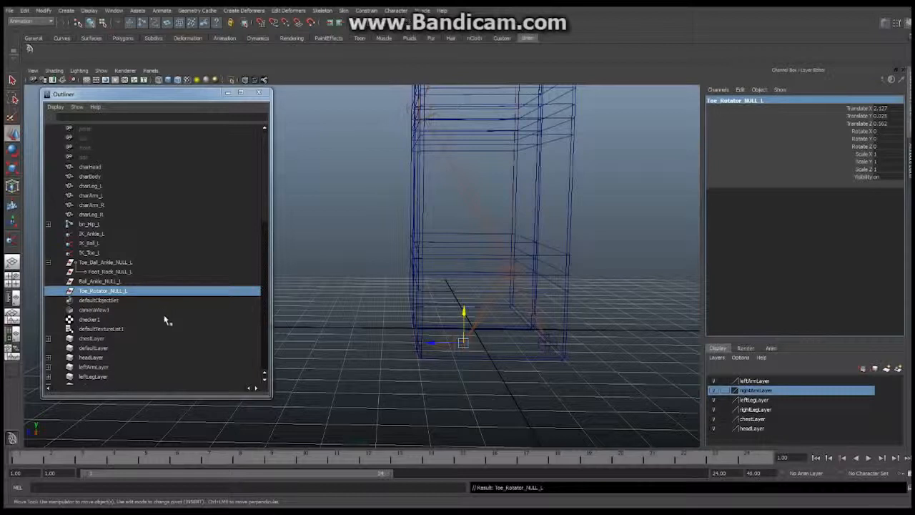
# Parent the IK handle IK_Toe_L under Toe_Rotator_NULL_L and expand that group
pyautogui.click(90, 253)
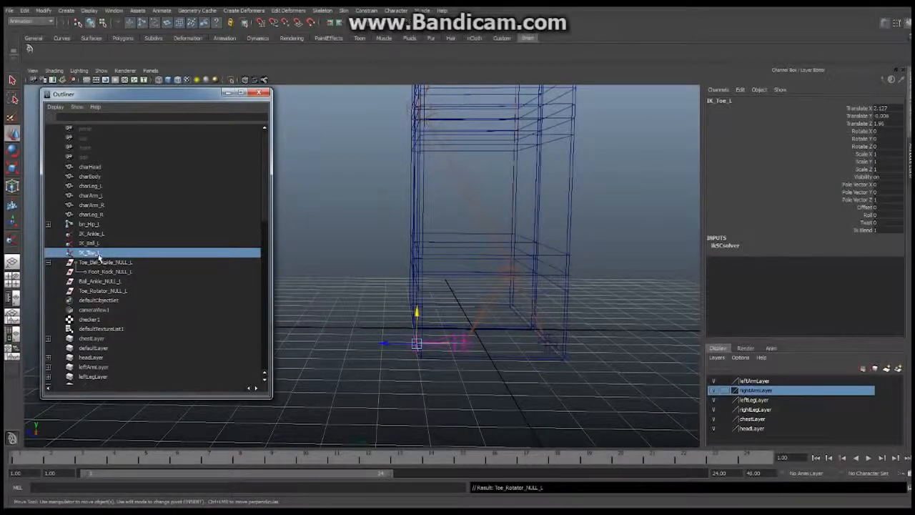
pyautogui.moveTo(98, 260); pyautogui.dragTo(107, 296, button='middle')
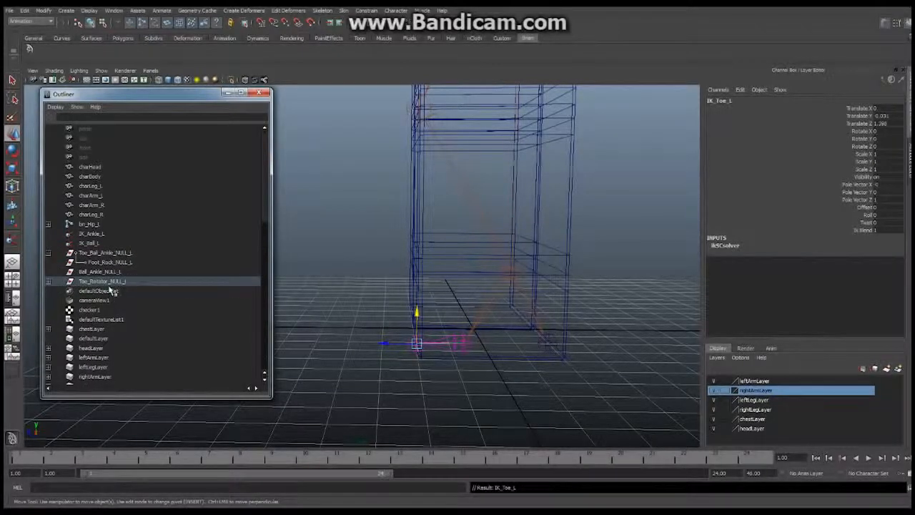
pyautogui.click(49, 282)
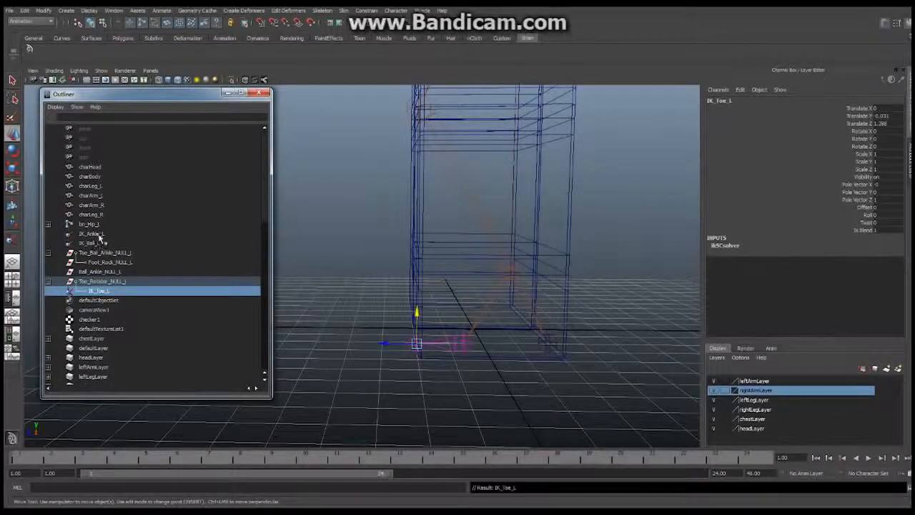
# Parent the IK handles IK_Ankle_L and IK_Ball_L together under Ball_Ankle_NULL_L
pyautogui.click(103, 235)
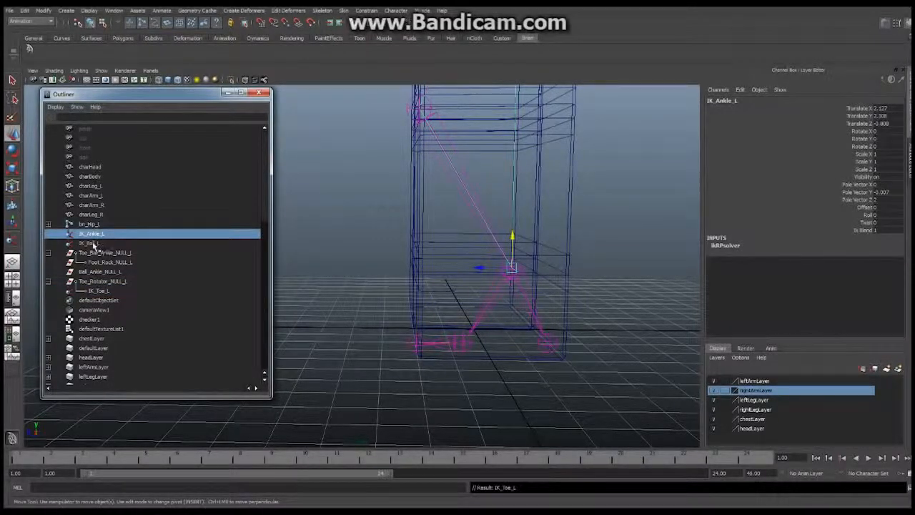
pyautogui.keyDown('ctrl'); pyautogui.click(92, 243); pyautogui.keyUp('ctrl')
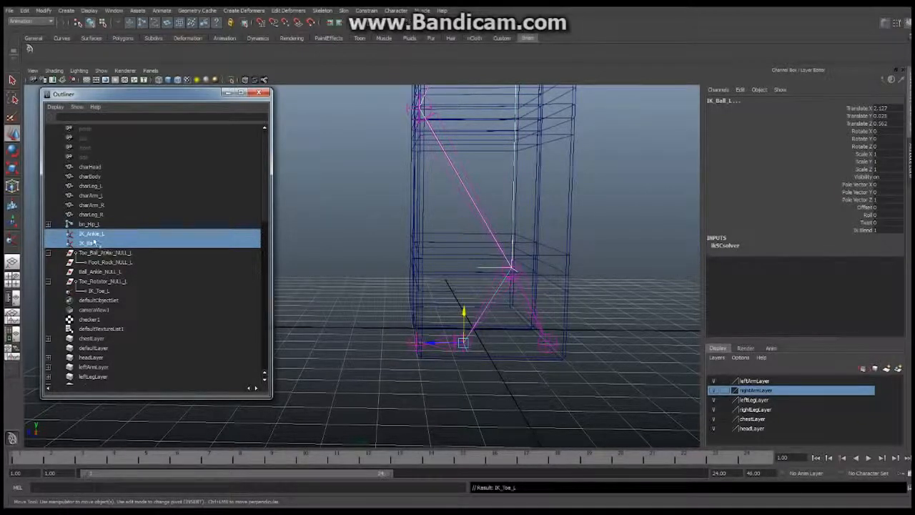
pyautogui.moveTo(94, 238); pyautogui.dragTo(102, 272)
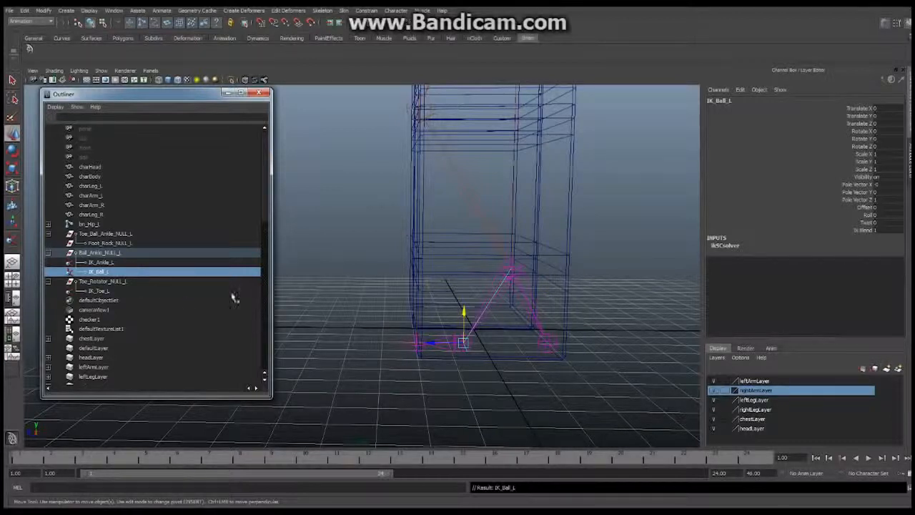
# Parent Ball_Ankle_NULL_L and Toe_Rotator_NULL_L together under Foot_Rock_NULL_L
pyautogui.click(96, 254)
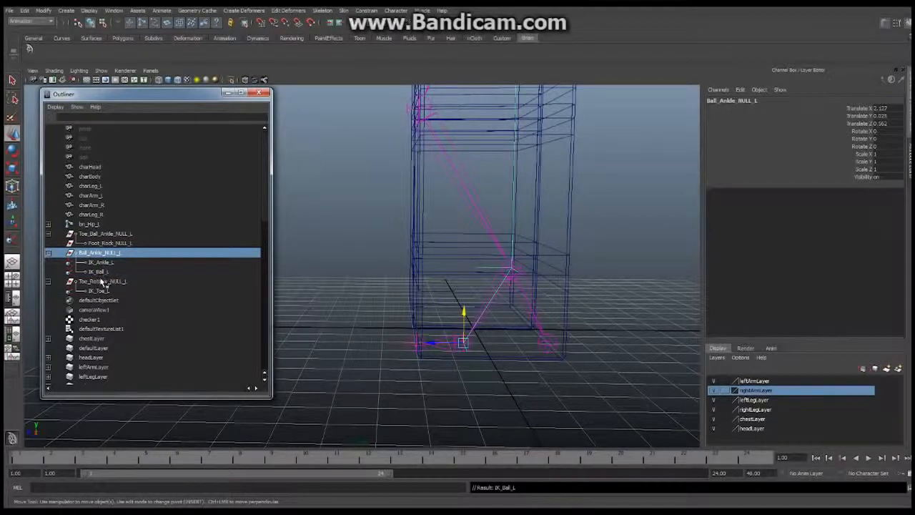
pyautogui.keyDown('ctrl'); pyautogui.click(102, 281); pyautogui.keyUp('ctrl')
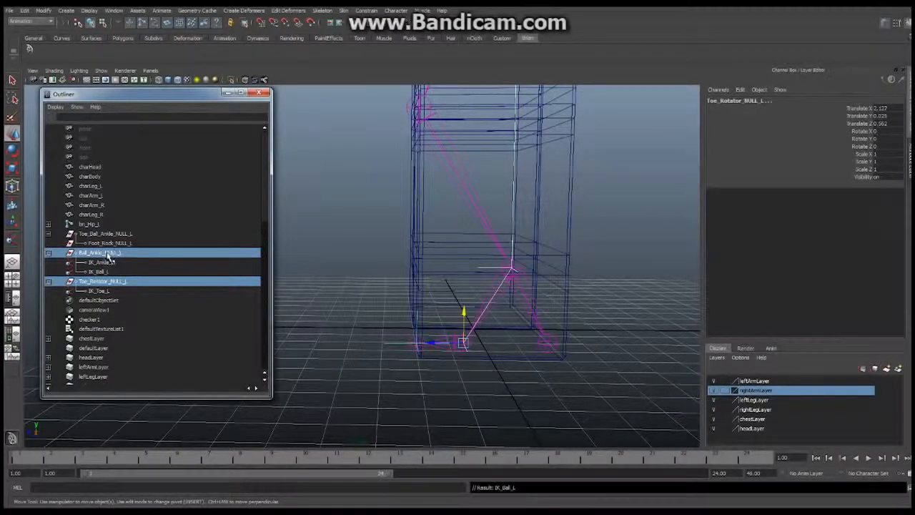
pyautogui.moveTo(110, 255); pyautogui.dragTo(109, 242, button='middle')
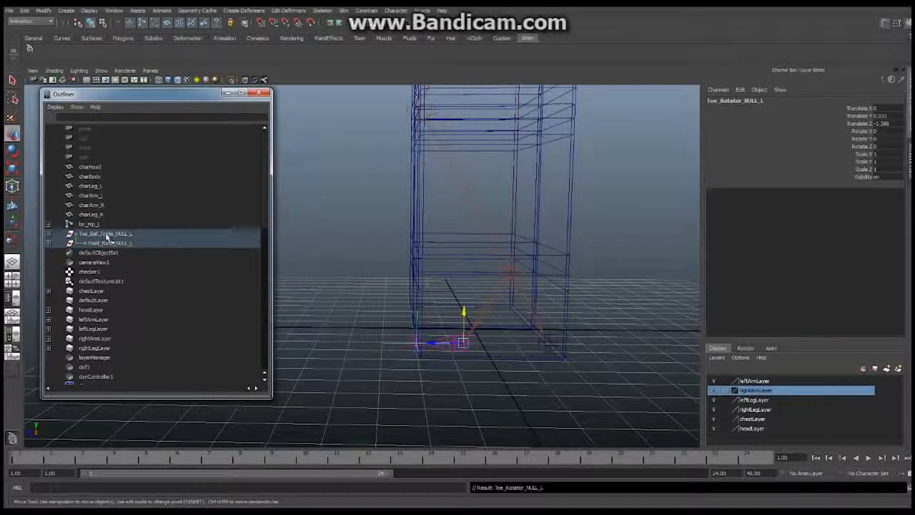
# Test the foot hierarchy by raising Toe_Ball_Ankle_NULL_L along Y, and undo the move
pyautogui.click(106, 235)
pyautogui.moveTo(417, 310); pyautogui.dragTo(416, 286)
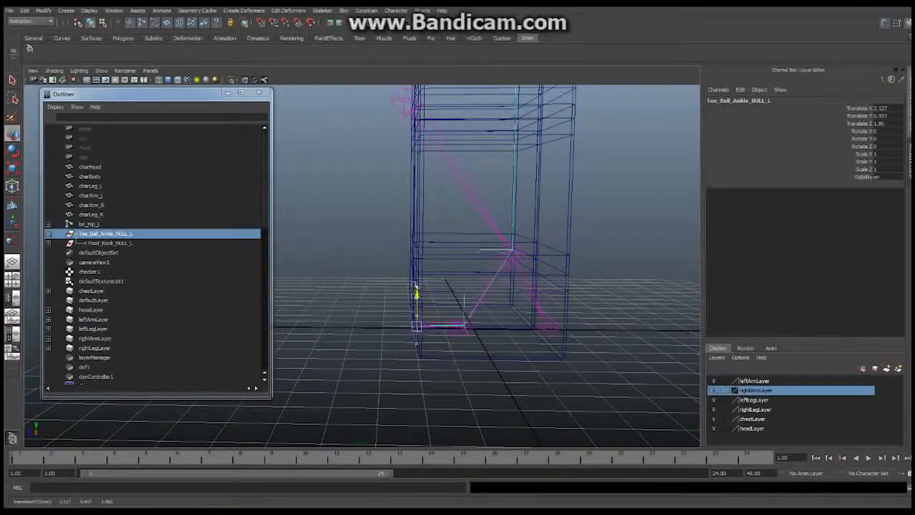
pyautogui.hotkey('ctrl', 'z')
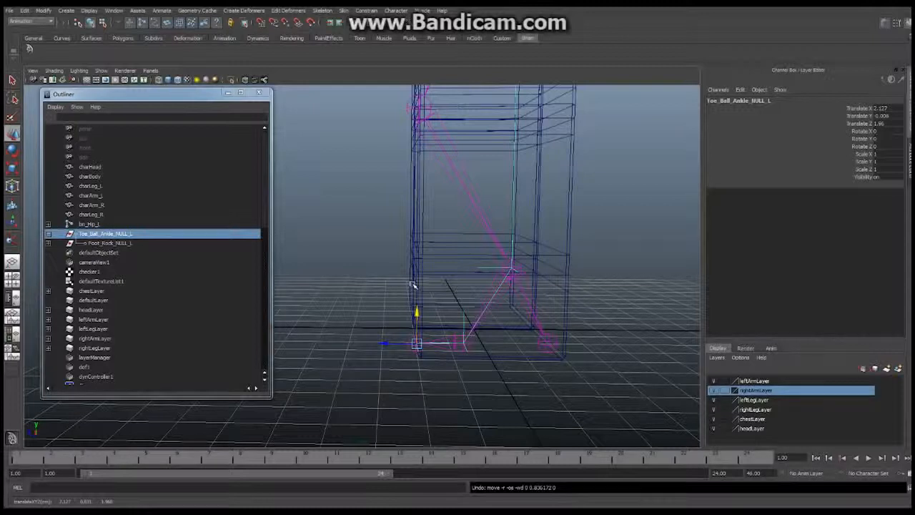
# Create a NURBS circle and move it along X to about 2.09, under the left foot
pyautogui.keyDown('alt'); pyautogui.moveTo(558, 243); pyautogui.dragTo(504, 258); pyautogui.keyUp('alt')
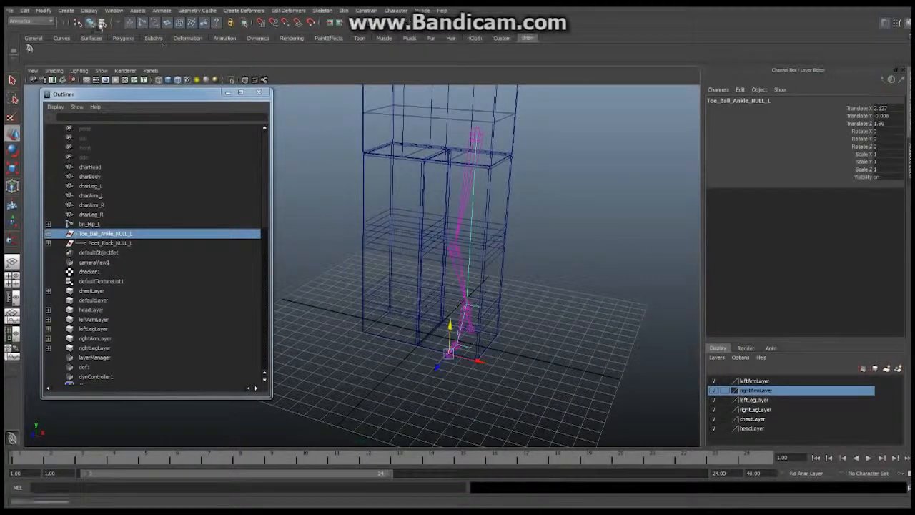
pyautogui.click(66, 10)
pyautogui.moveTo(80, 26)
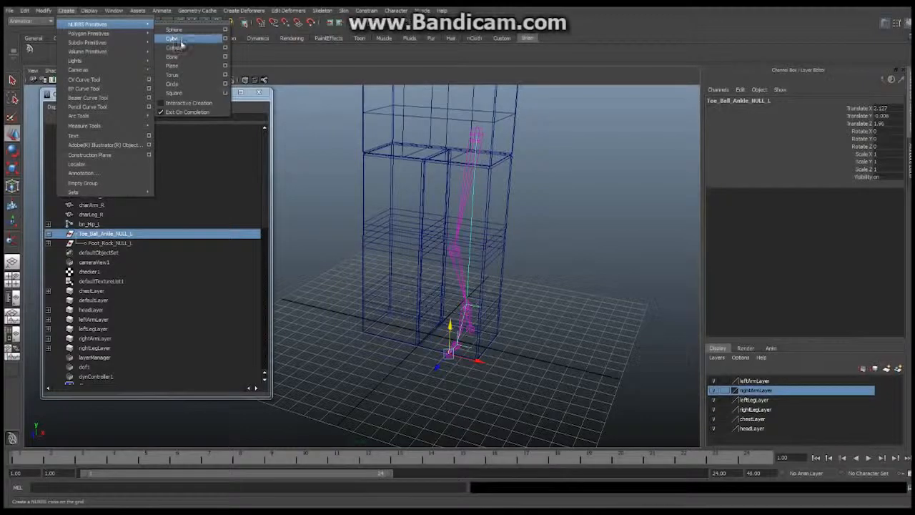
pyautogui.click(172, 84)
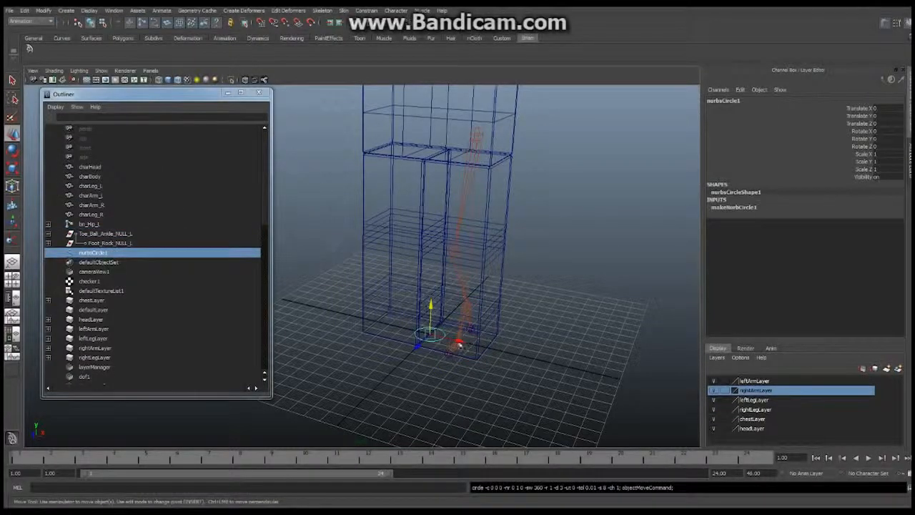
pyautogui.moveTo(460, 341); pyautogui.dragTo(457, 294)
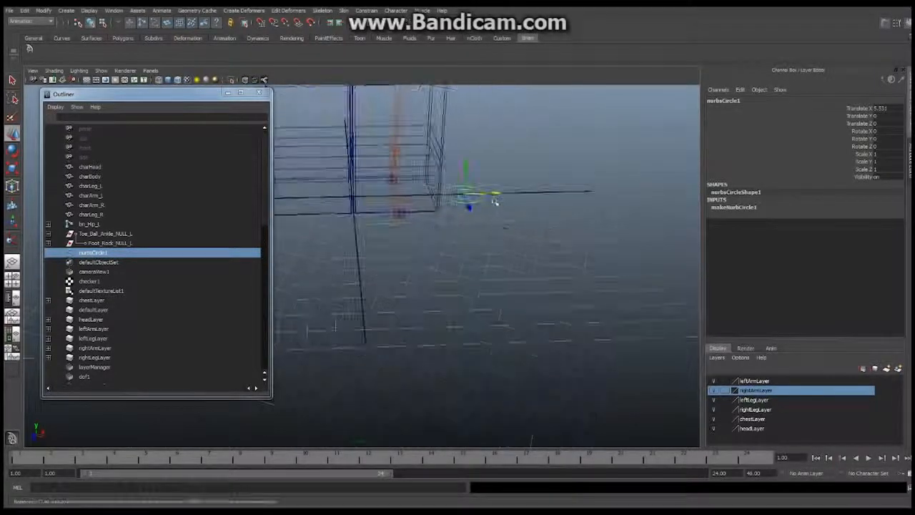
pyautogui.moveTo(498, 200); pyautogui.dragTo(374, 238)
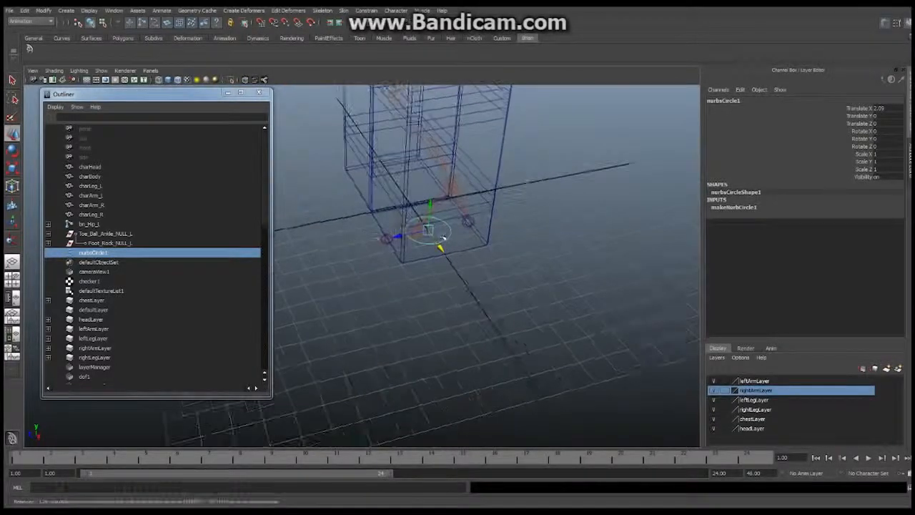
# Set the NURBS circle's X, Y and Z scale to 3 in object mode
pyautogui.moveTo(447, 236); pyautogui.dragTo(421, 240, button='right')
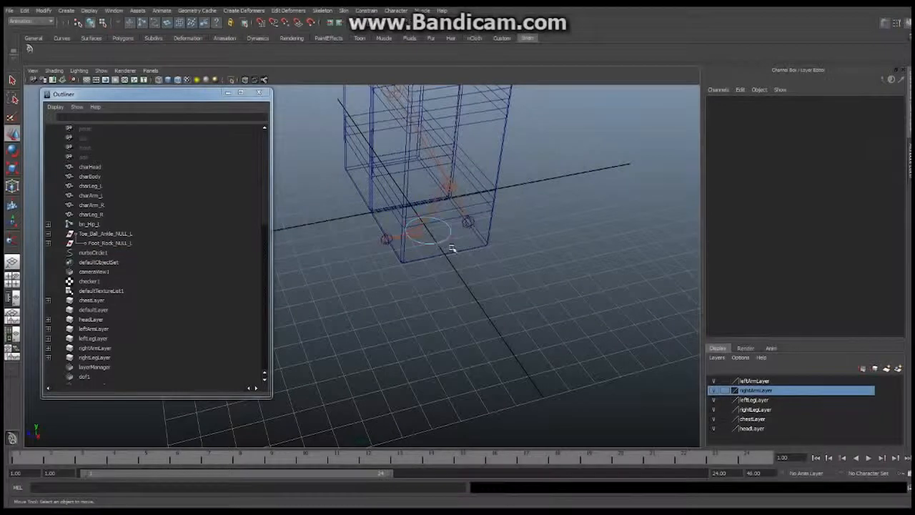
pyautogui.keyDown('alt'); pyautogui.moveTo(452, 248); pyautogui.dragTo(449, 251); pyautogui.keyUp('alt')
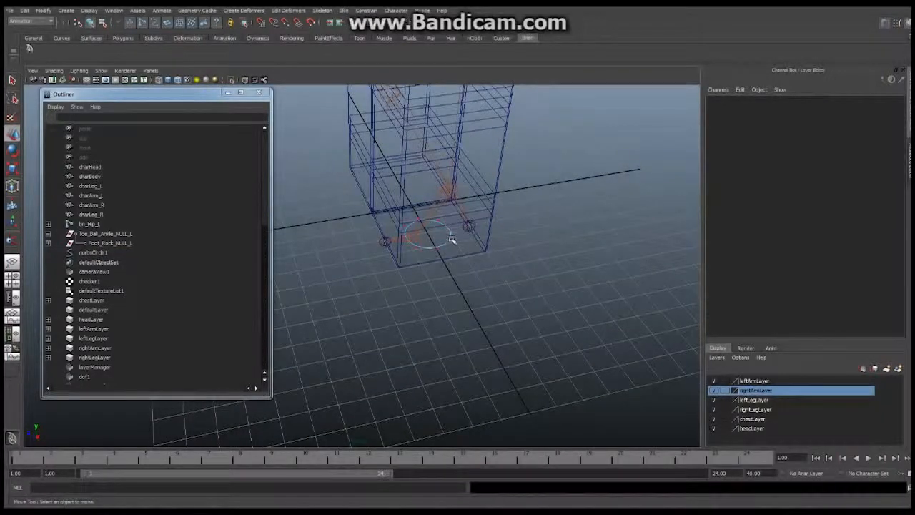
pyautogui.moveTo(450, 237); pyautogui.dragTo(478, 227, button='right')
pyautogui.click(450, 238)
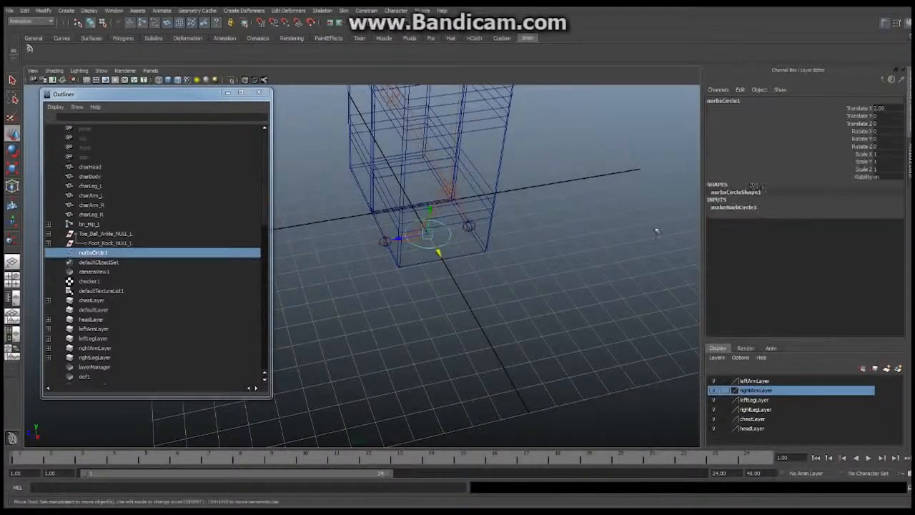
pyautogui.keyDown('shift'); pyautogui.click(884, 169); pyautogui.keyUp('shift')
pyautogui.write('3')
pyautogui.press('Return')
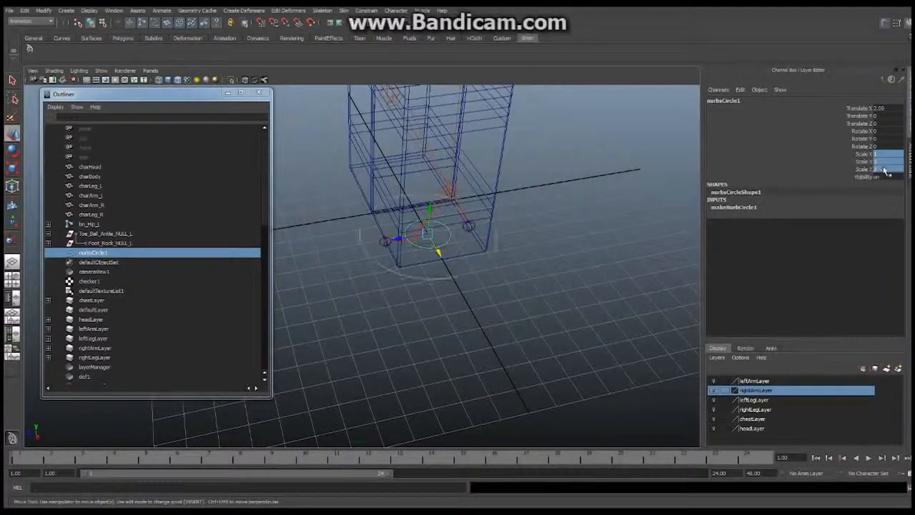
# Switch the NURBS circle to control vertex editing and move its CVs to square off the curve around the left heel
pyautogui.moveTo(471, 272)
pyautogui.mouseDown(button='right')
pyautogui.moveTo(441, 275)
pyautogui.moveTo(455, 274)
pyautogui.mouseUp(button='right')
pyautogui.keyDown('alt'); pyautogui.moveTo(502, 271); pyautogui.dragTo(456, 261); pyautogui.keyUp('alt')
pyautogui.click(428, 284)
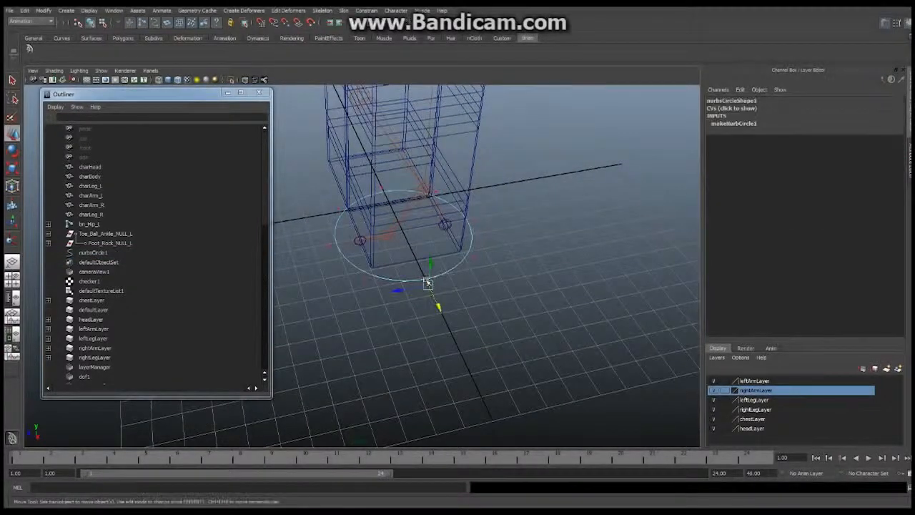
pyautogui.moveTo(399, 289); pyautogui.dragTo(482, 283)
pyautogui.keyDown('alt'); pyautogui.moveTo(449, 239); pyautogui.dragTo(394, 257); pyautogui.keyUp('alt')
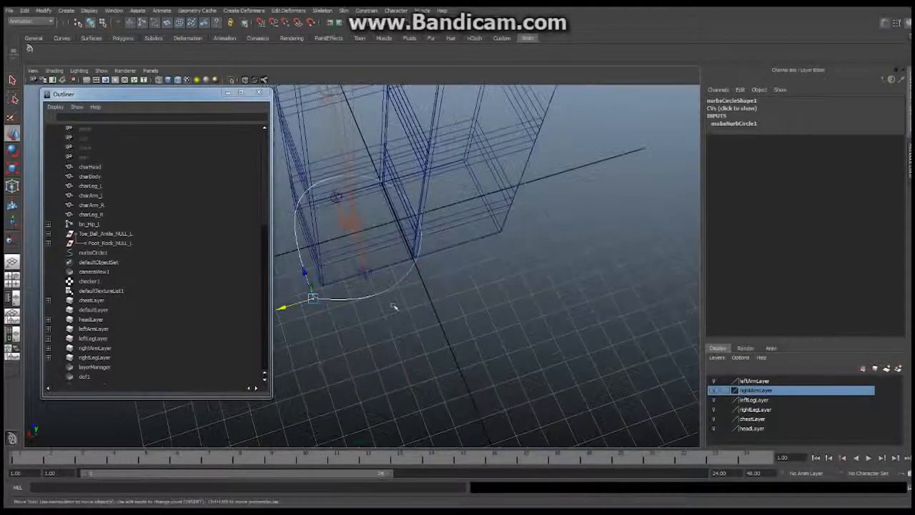
pyautogui.click(377, 302)
pyautogui.moveTo(349, 311); pyautogui.dragTo(402, 290)
pyautogui.moveTo(427, 258); pyautogui.dragTo(514, 255)
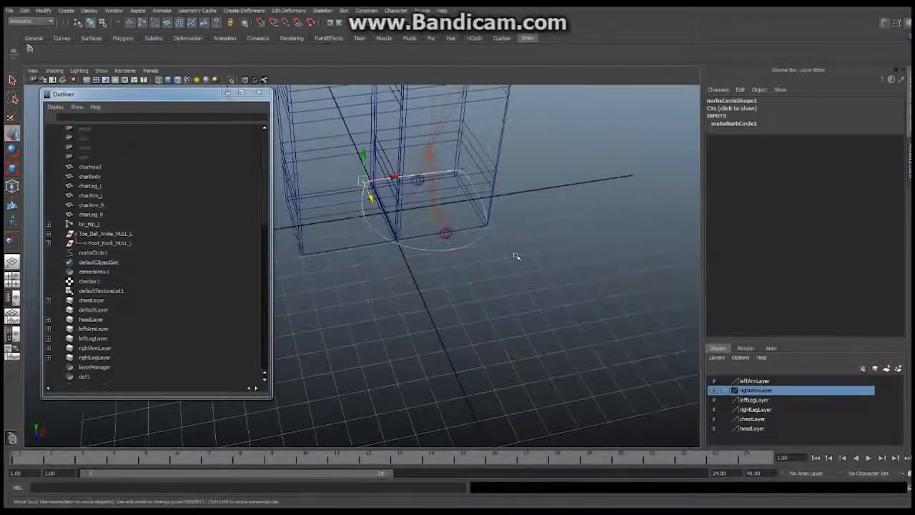
# Move the circle's front CVs to square the curve around the toes, extend its inner corner forward, and return to object mode
pyautogui.click(360, 218)
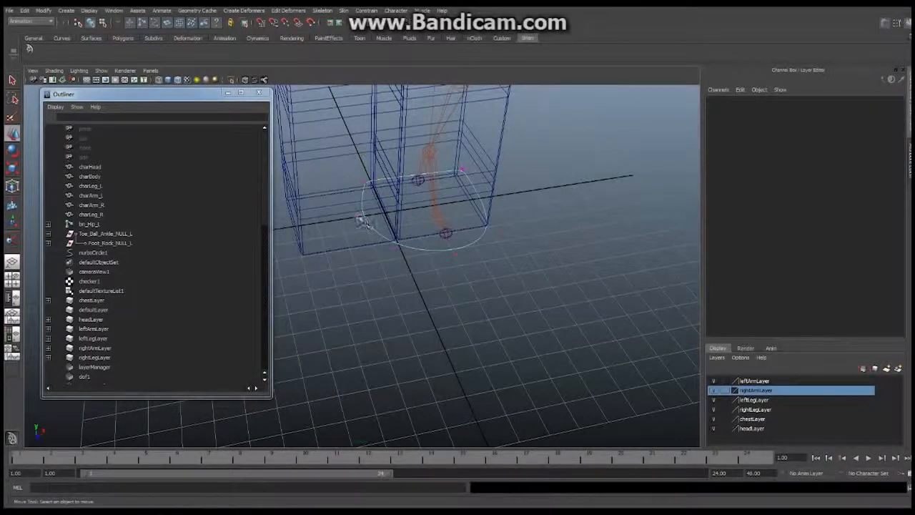
pyautogui.moveTo(355, 212); pyautogui.dragTo(426, 245)
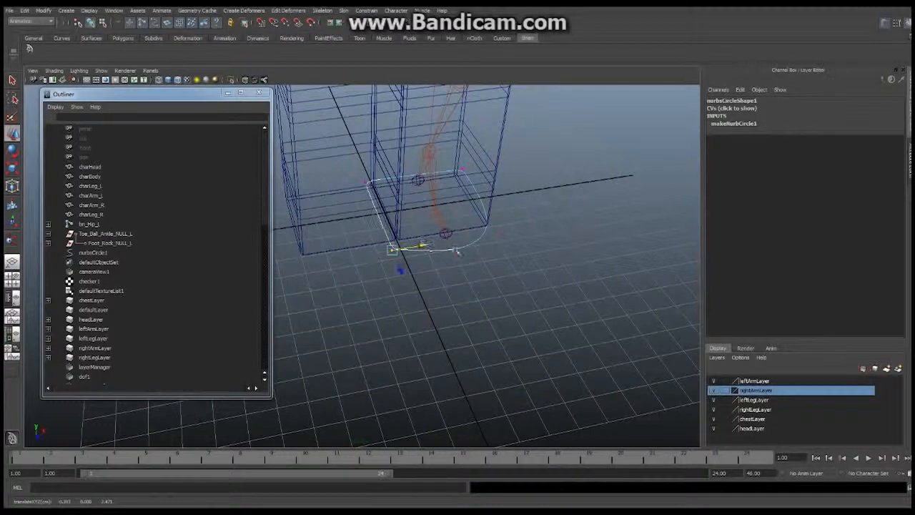
pyautogui.click(455, 253)
pyautogui.moveTo(532, 263)
pyautogui.keyDown('alt'); pyautogui.mouseDown()
pyautogui.moveTo(486, 269)
pyautogui.moveTo(525, 274)
pyautogui.mouseUp(); pyautogui.keyUp('alt')
pyautogui.moveTo(498, 304); pyautogui.dragTo(493, 282)
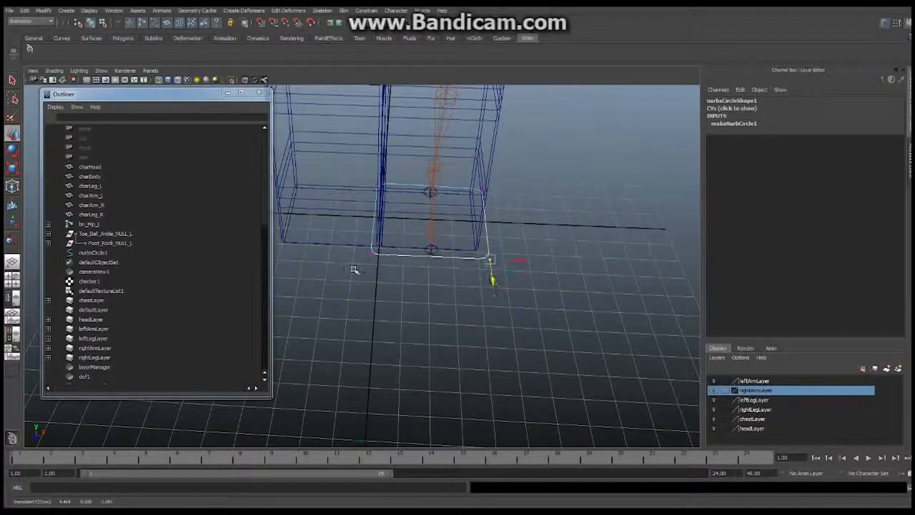
pyautogui.click(371, 255)
pyautogui.moveTo(371, 282); pyautogui.dragTo(370, 304)
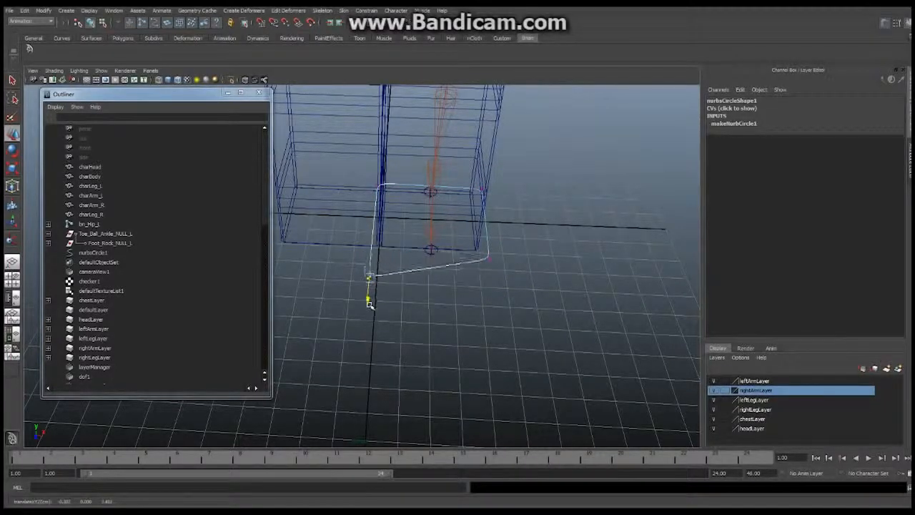
pyautogui.rightClick(453, 267)
pyautogui.click(493, 255)
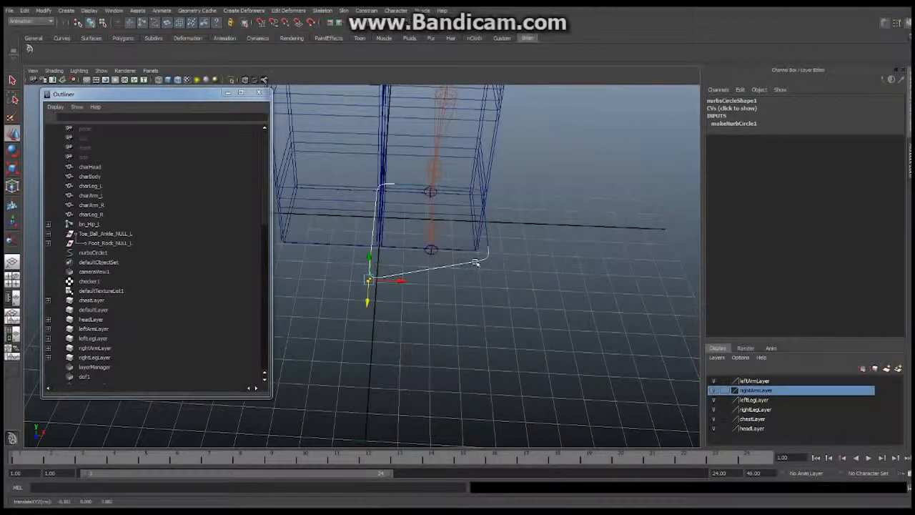
pyautogui.keyDown('alt'); pyautogui.moveTo(553, 258); pyautogui.dragTo(390, 242); pyautogui.keyUp('alt')
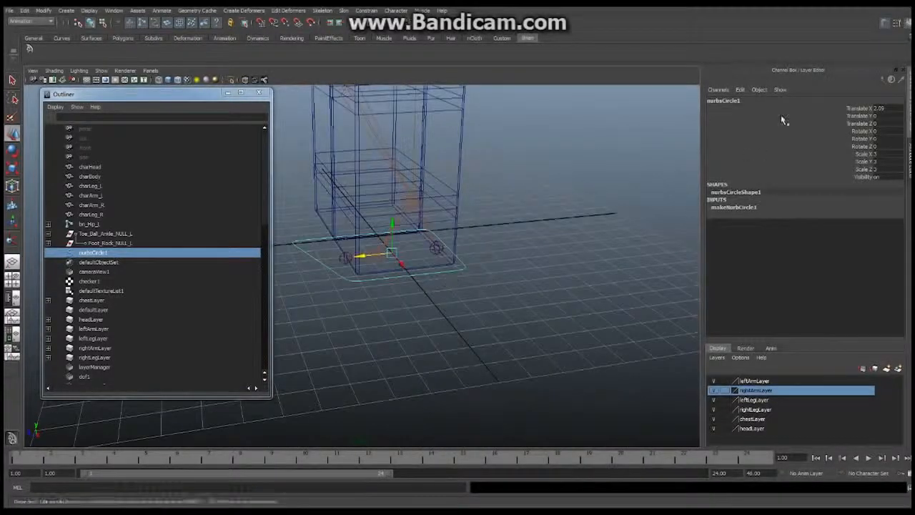
# Rename the foot-shaped NURBS circle as cnt_Foot_L
pyautogui.click(734, 101)
pyautogui.write('ctrl')
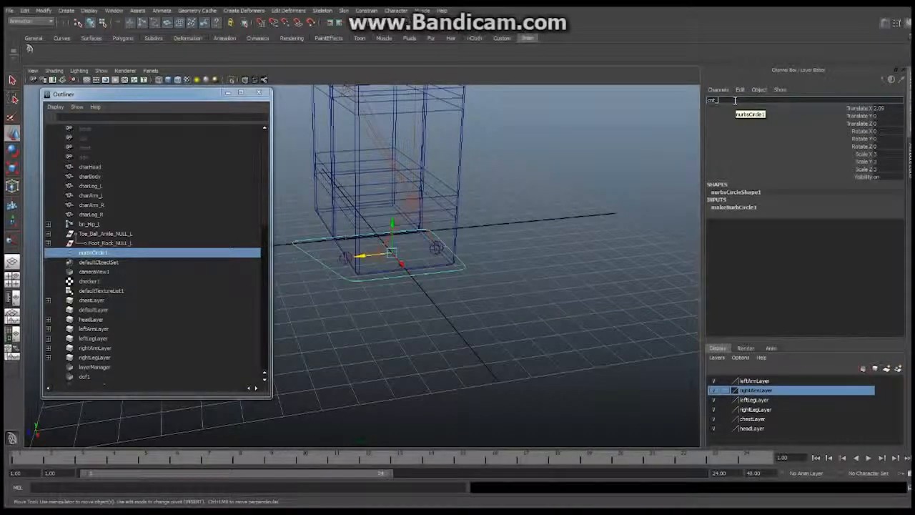
pyautogui.write('_Foot_L')
pyautogui.press('Return')
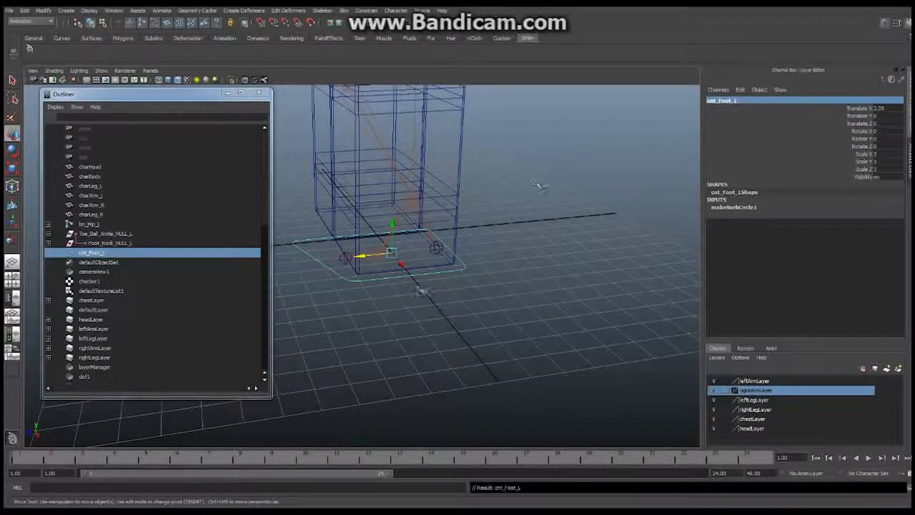
# Create an empty group with nothing selected and rename it as adj_Foot_L
pyautogui.keyDown('alt'); pyautogui.moveTo(479, 264); pyautogui.dragTo(425, 278); pyautogui.keyUp('alt')
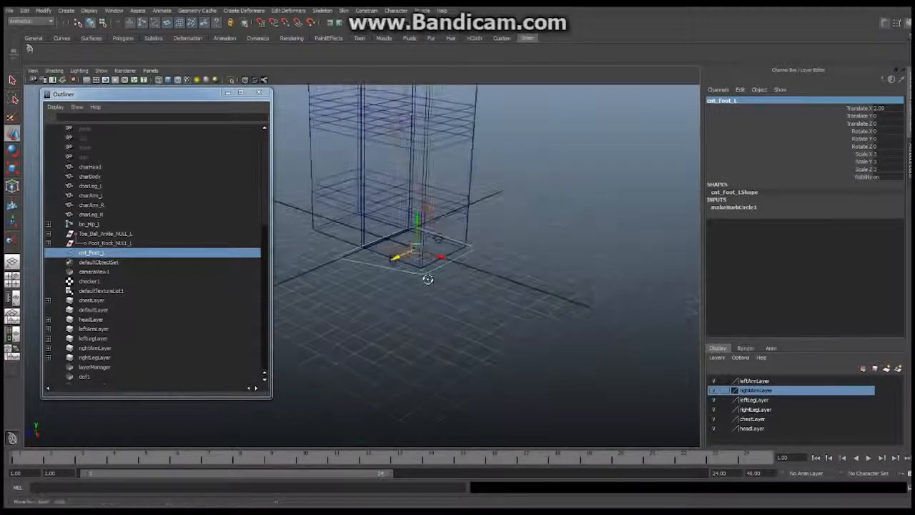
pyautogui.click(476, 300)
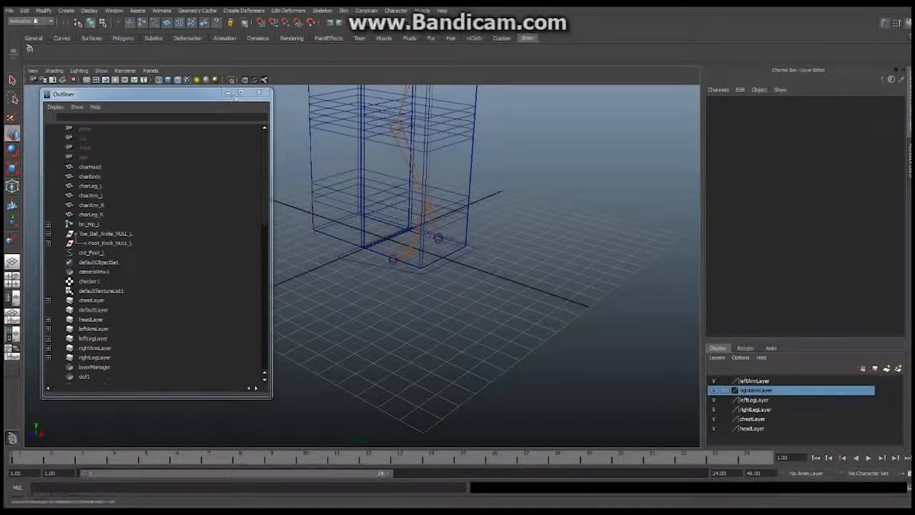
pyautogui.click(25, 11)
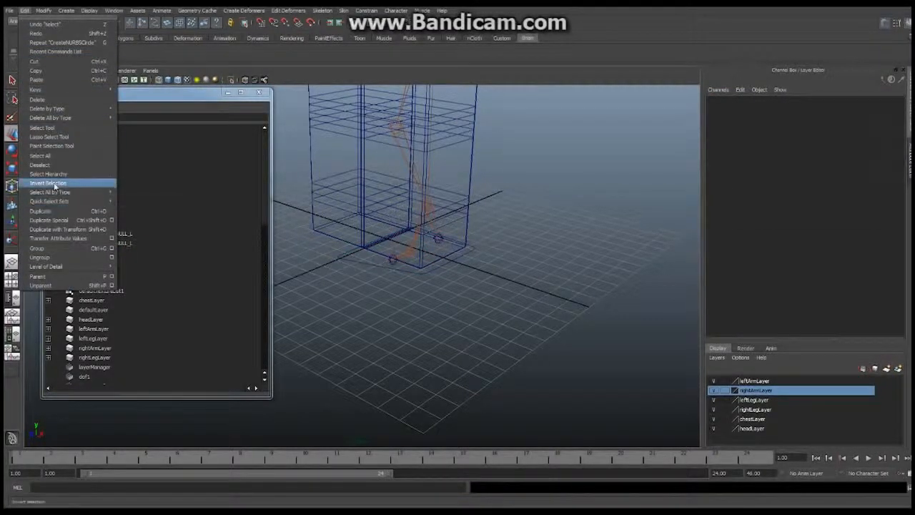
pyautogui.moveTo(56, 119)
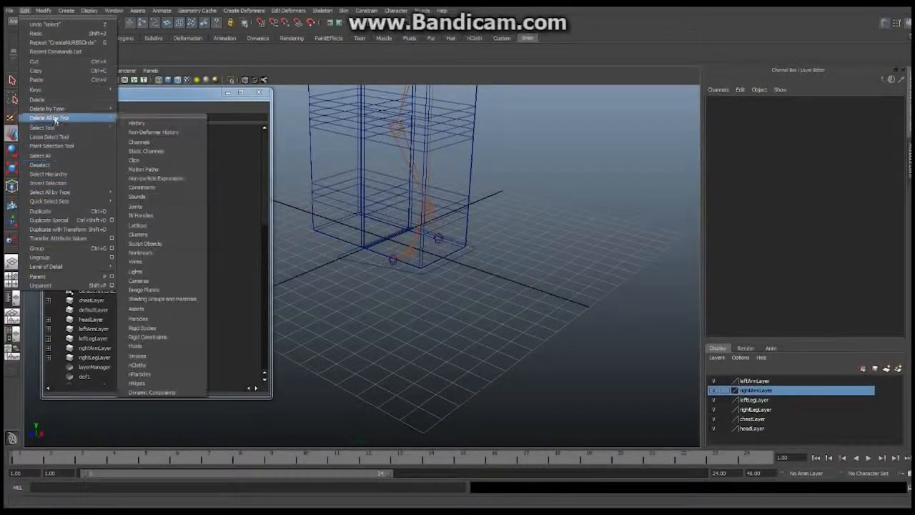
pyautogui.click(37, 248)
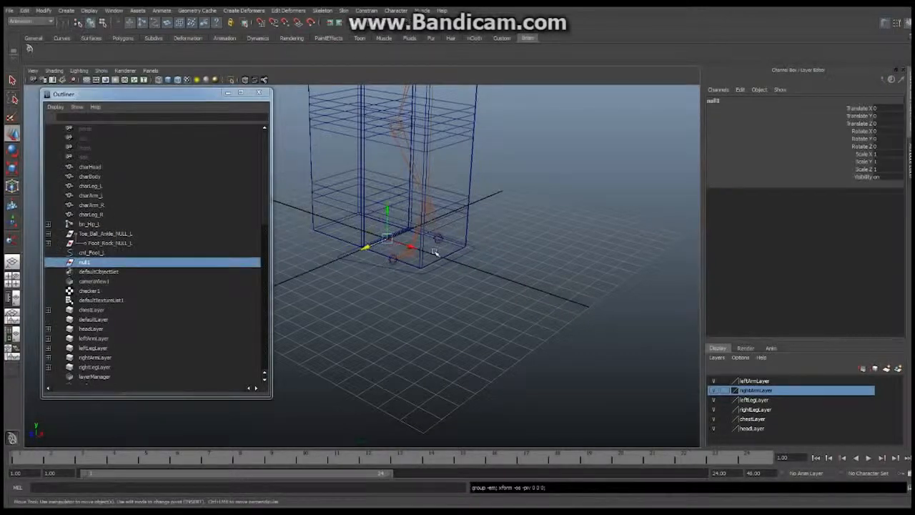
pyautogui.click(728, 101)
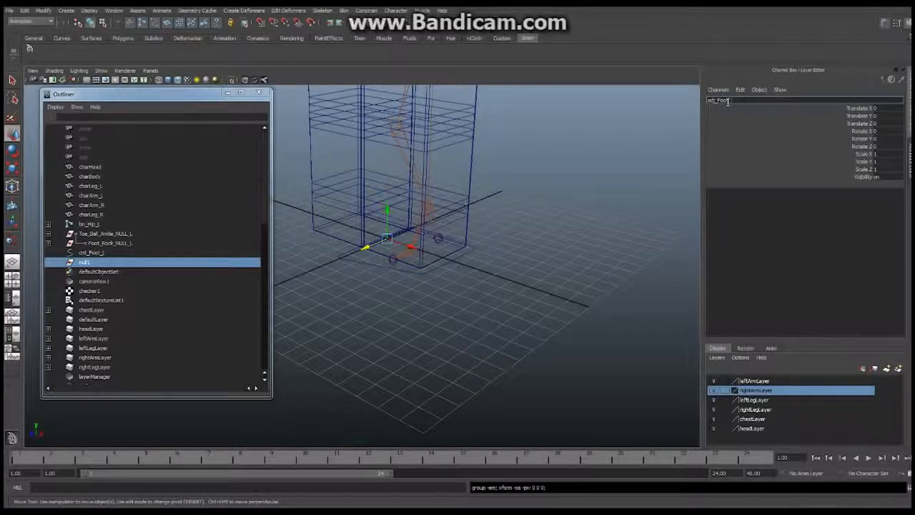
pyautogui.write('adj_Foot_L')
pyautogui.press('Return')
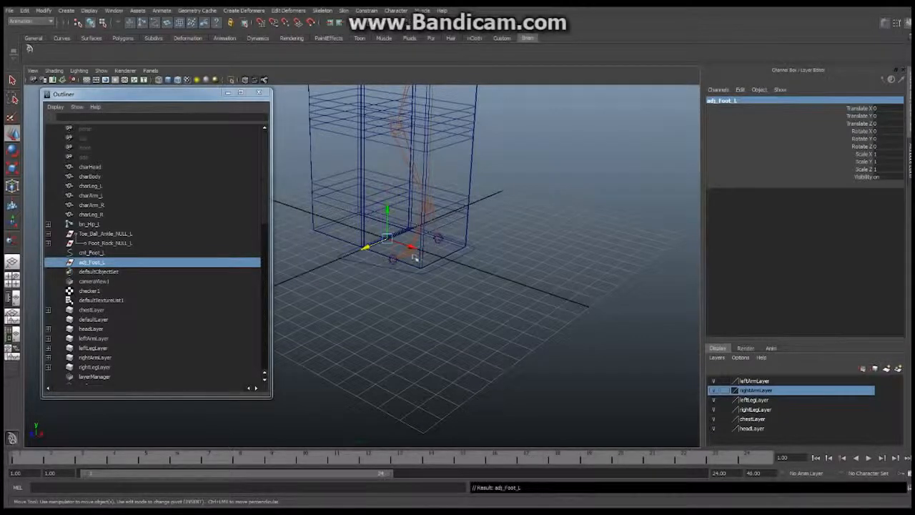
# Constrain adj_Foot_L to the ankle joint bn_Ankle_L with a point constraint and an orient constraint
pyautogui.keyDown('alt'); pyautogui.moveTo(417, 258); pyautogui.dragTo(394, 245); pyautogui.keyUp('alt')
pyautogui.keyDown('alt'); pyautogui.moveTo(336, 236); pyautogui.dragTo(406, 242, button='middle'); pyautogui.keyUp('alt')
pyautogui.keyDown('alt'); pyautogui.moveTo(407, 242); pyautogui.dragTo(517, 248, button='right'); pyautogui.keyUp('alt')
pyautogui.keyDown('alt'); pyautogui.moveTo(517, 248); pyautogui.dragTo(515, 180); pyautogui.keyUp('alt')
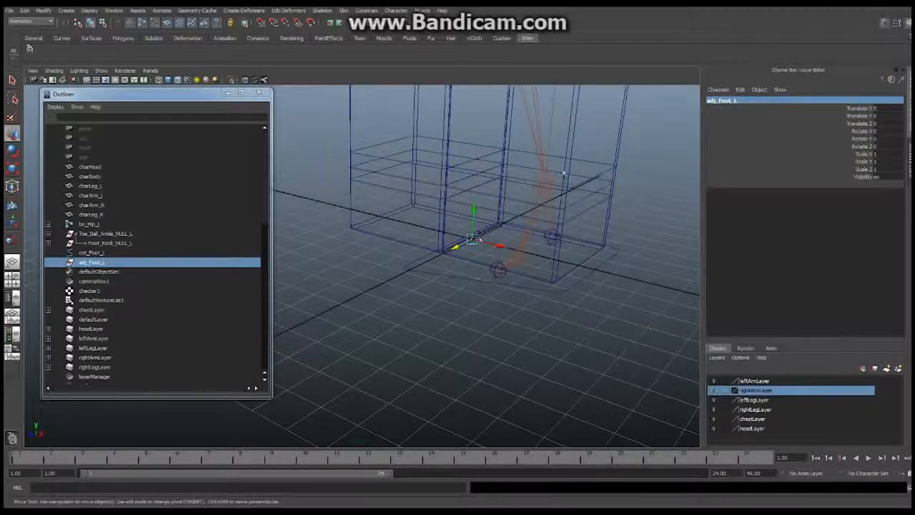
pyautogui.click(551, 177)
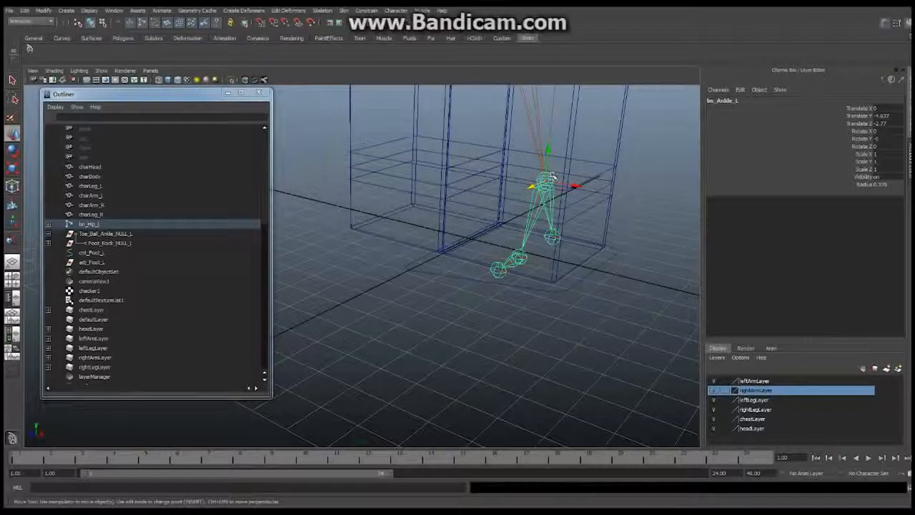
pyautogui.click(104, 262)
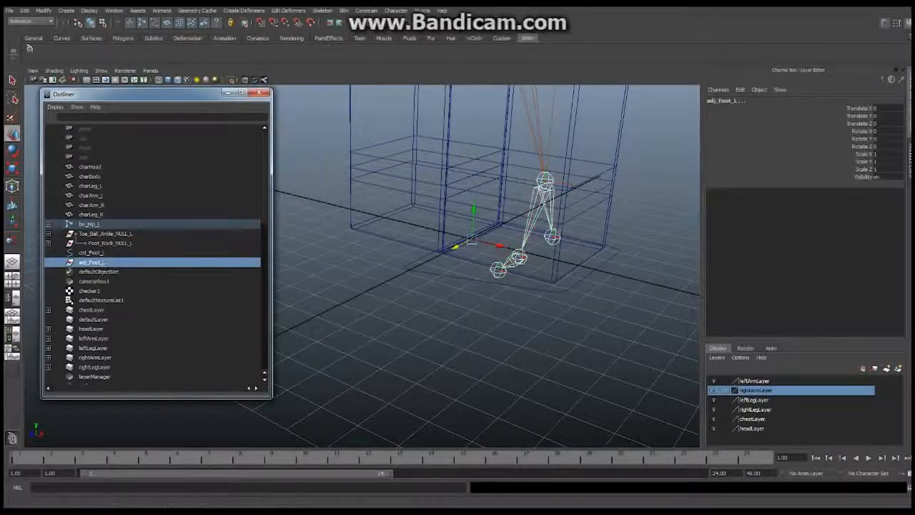
pyautogui.click(366, 11)
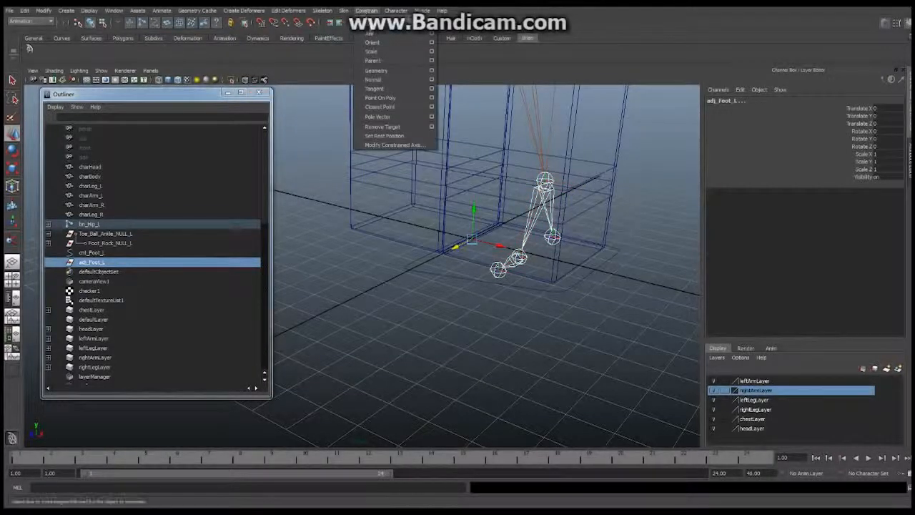
pyautogui.click(371, 23)
pyautogui.click(366, 10)
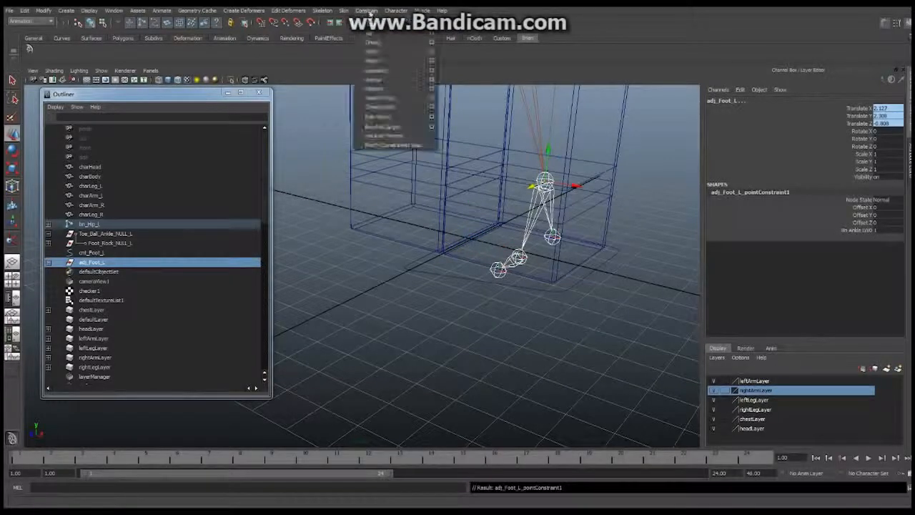
pyautogui.click(373, 41)
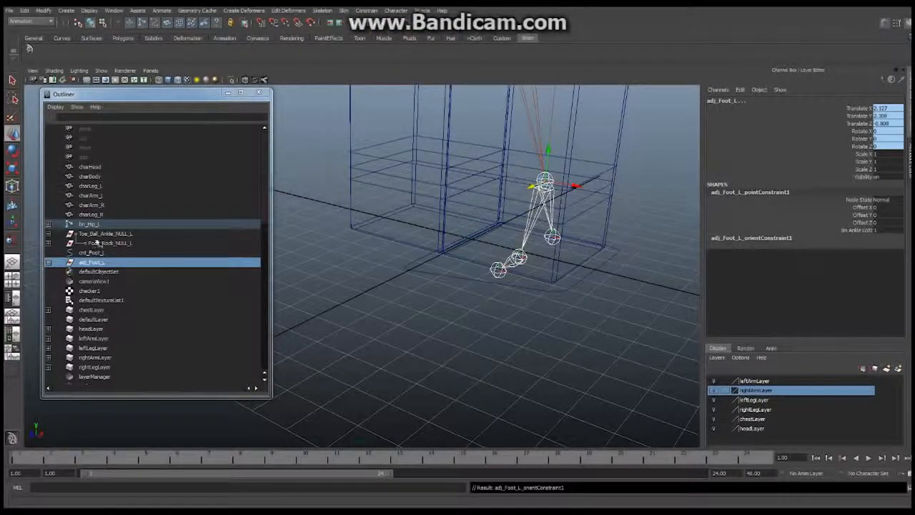
# Parent the cnt_Foot_L control under adj_Foot_L
pyautogui.click(97, 254)
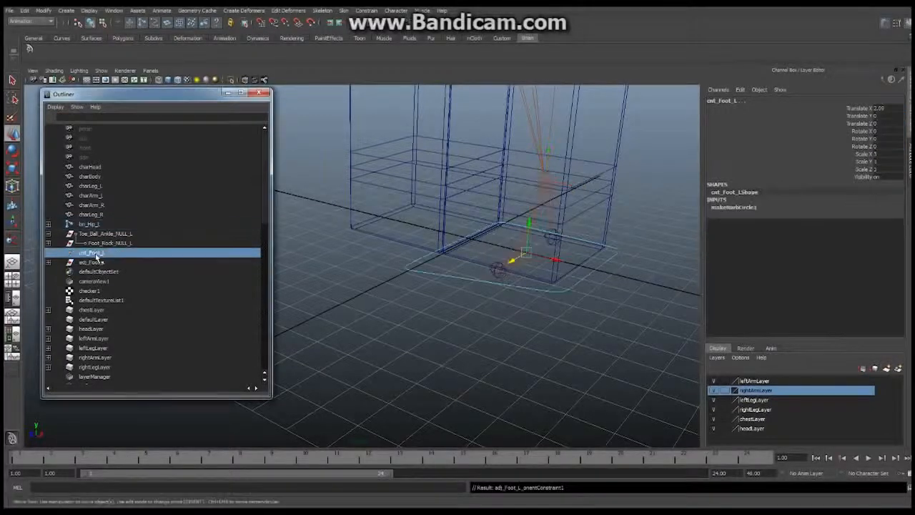
pyautogui.moveTo(95, 256); pyautogui.dragTo(100, 266, button='middle')
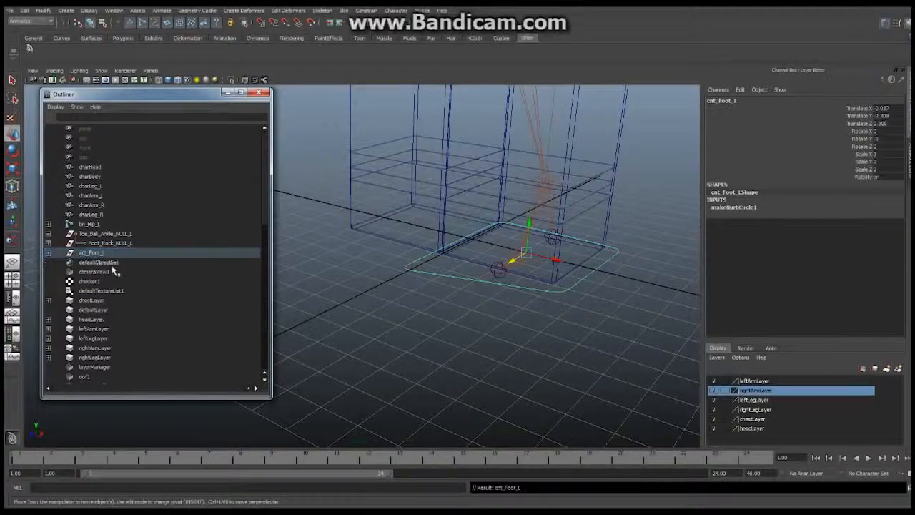
# Move the pivot of cnt_Foot_L up to the left ankle joint and freeze the control's transformations
pyautogui.keyDown('alt'); pyautogui.moveTo(532, 269); pyautogui.dragTo(492, 307); pyautogui.keyUp('alt')
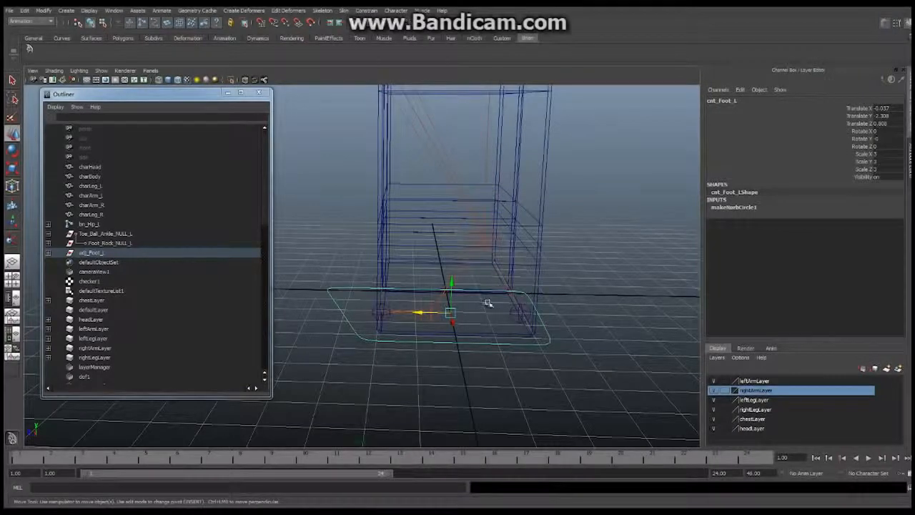
pyautogui.press('Insert')
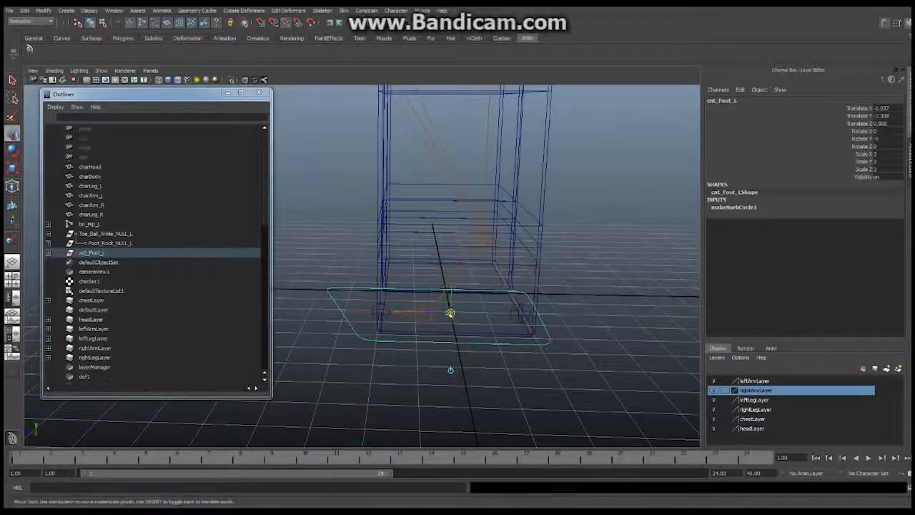
pyautogui.moveTo(451, 313); pyautogui.dragTo(449, 266)
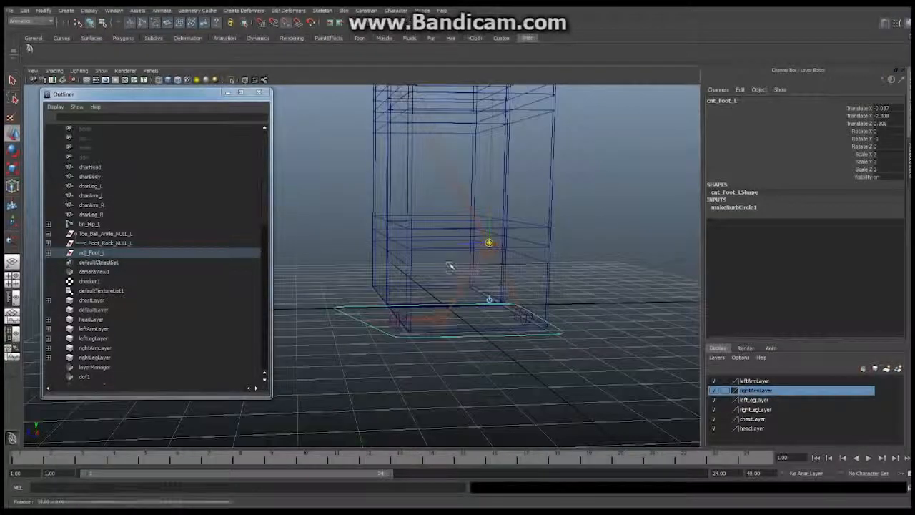
pyautogui.press('Insert')
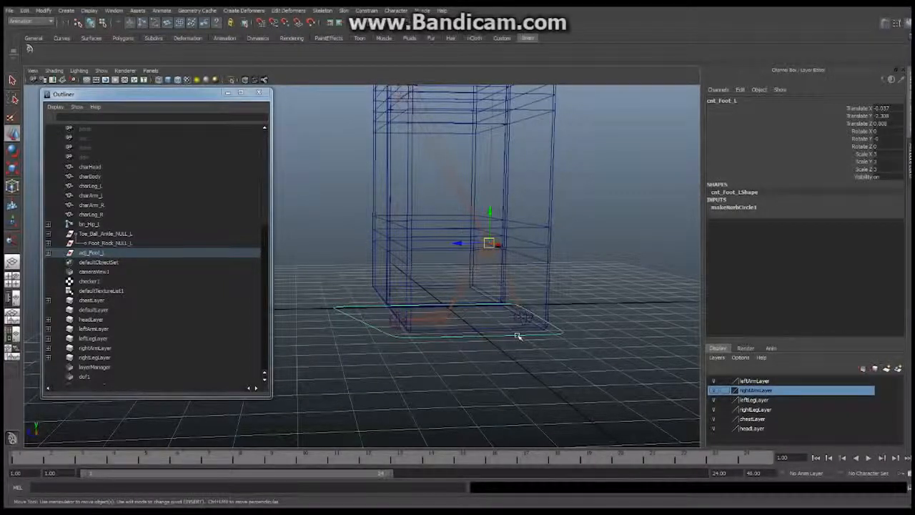
pyautogui.click(44, 10)
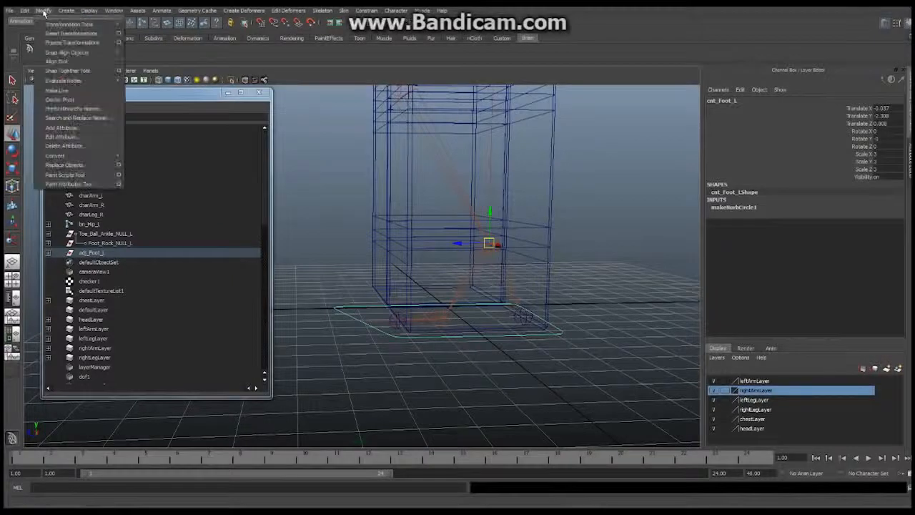
pyautogui.click(54, 43)
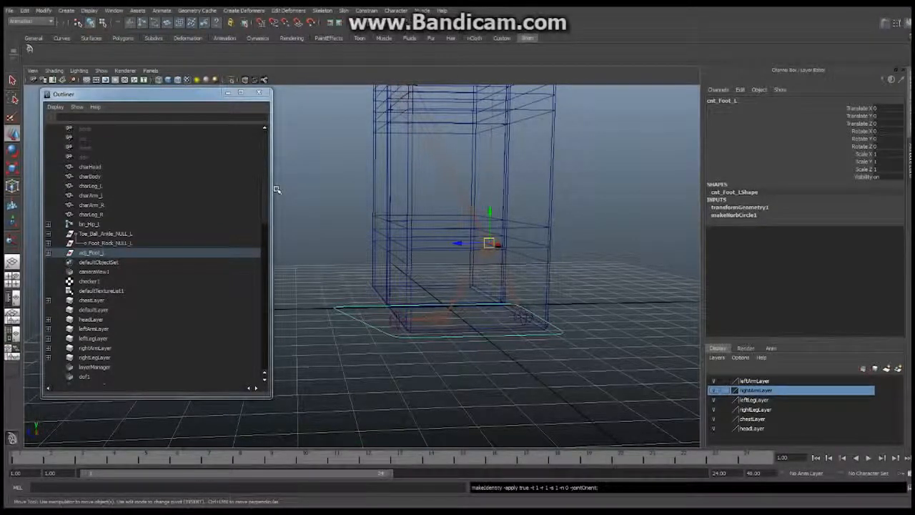
# Delete the point constraint and the orient constraint under adj_Foot_L
pyautogui.click(111, 234)
pyautogui.click(49, 254)
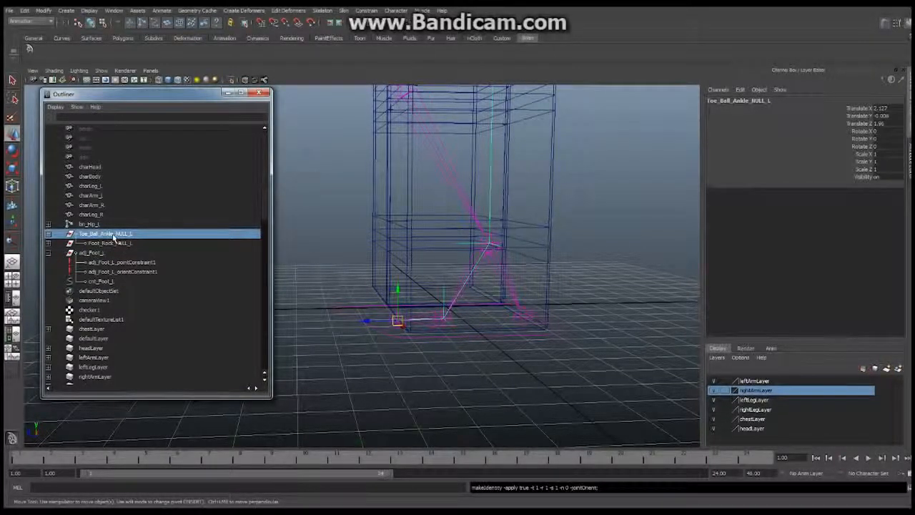
pyautogui.moveTo(112, 238); pyautogui.dragTo(130, 266, button='middle')
pyautogui.click(129, 262)
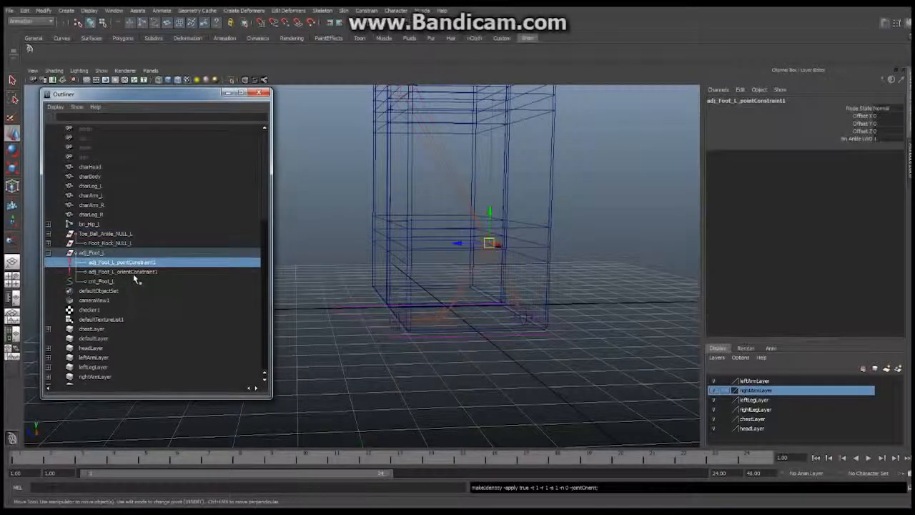
pyautogui.keyDown('ctrl'); pyautogui.click(138, 273); pyautogui.keyUp('ctrl')
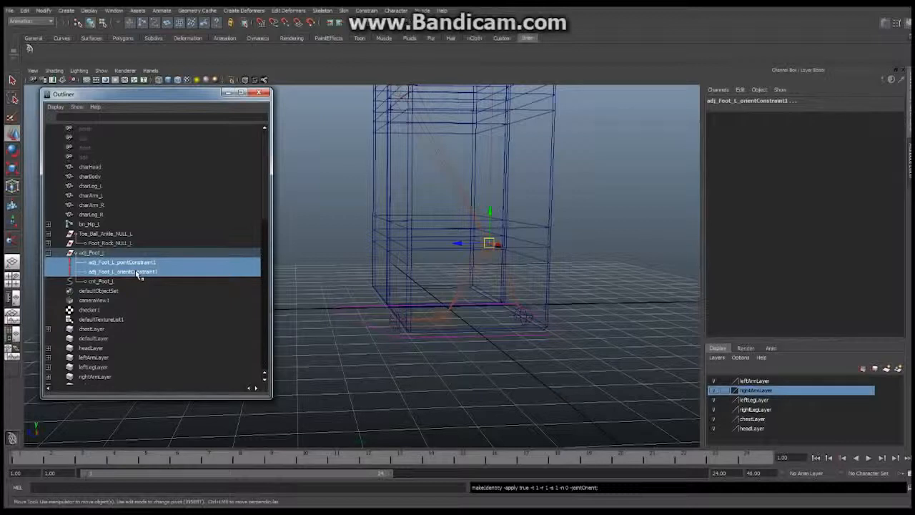
pyautogui.press('Delete')
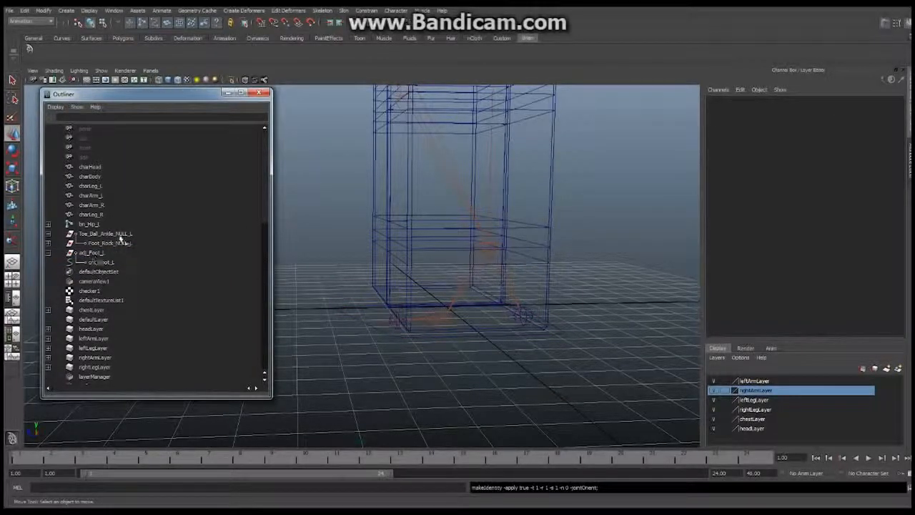
# Parent the Toe_Ball_Ankle_NULL_L group under the cnt_Foot_L control
pyautogui.click(118, 236)
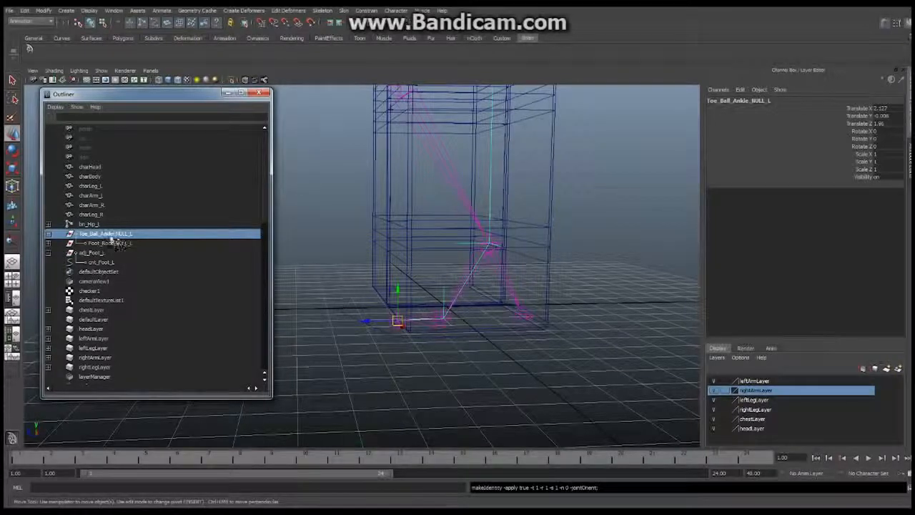
pyautogui.moveTo(110, 236); pyautogui.dragTo(111, 263, button='middle')
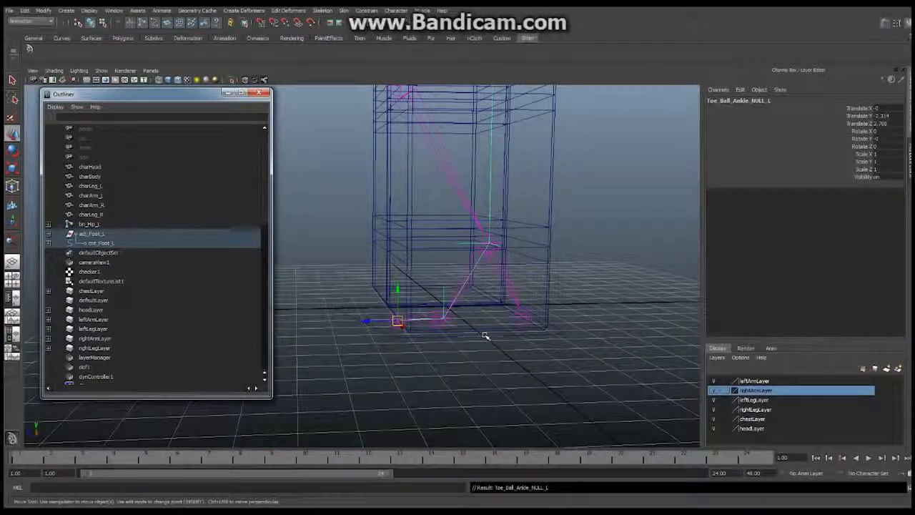
# Test the left foot rig by raising cnt_Foot_L along the Y axis, and undo the move
pyautogui.click(486, 333)
pyautogui.moveTo(494, 211); pyautogui.dragTo(474, 240)
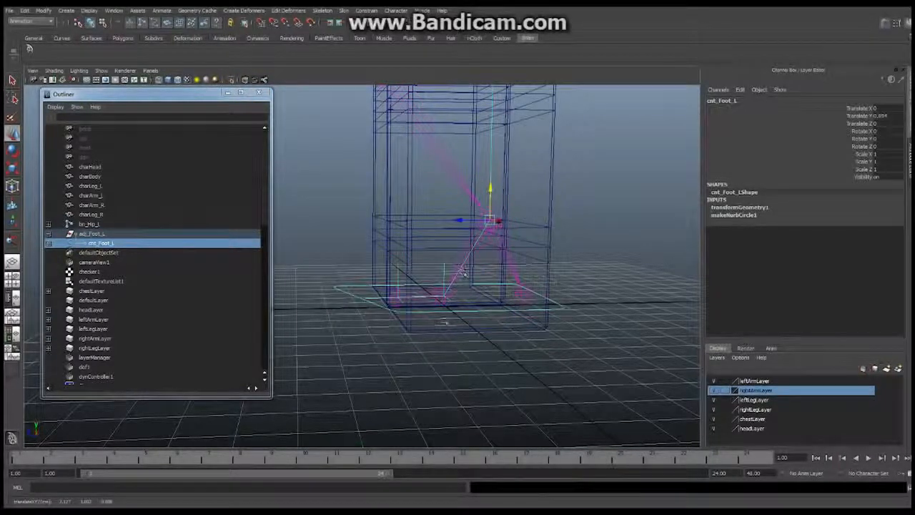
pyautogui.hotkey('ctrl', 'z')
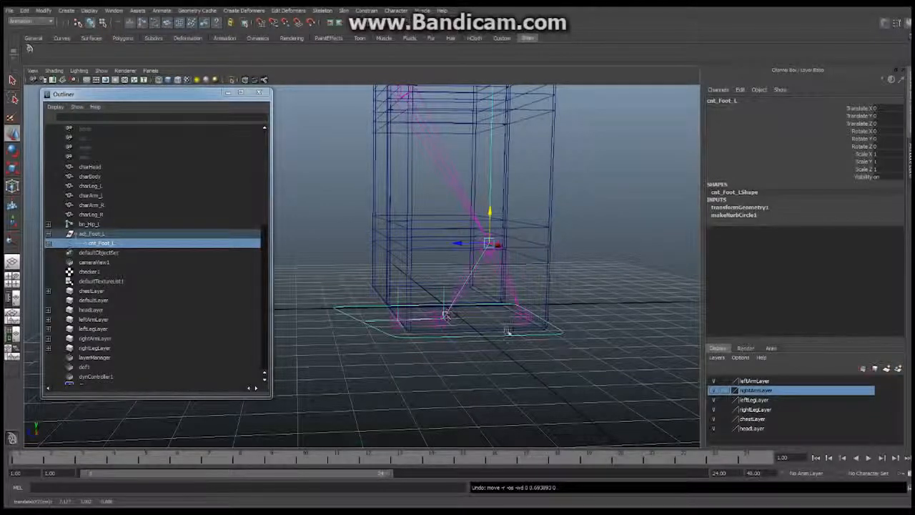
pyautogui.moveTo(509, 331)
pyautogui.keyDown('alt'); pyautogui.mouseDown()
pyautogui.moveTo(497, 322)
pyautogui.moveTo(505, 321)
pyautogui.moveTo(482, 331)
pyautogui.moveTo(522, 335)
pyautogui.mouseUp(); pyautogui.keyUp('alt')
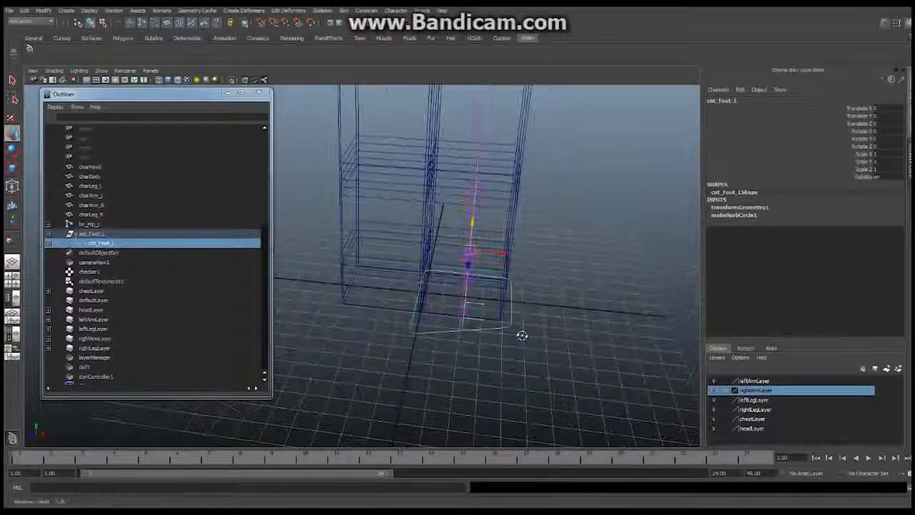